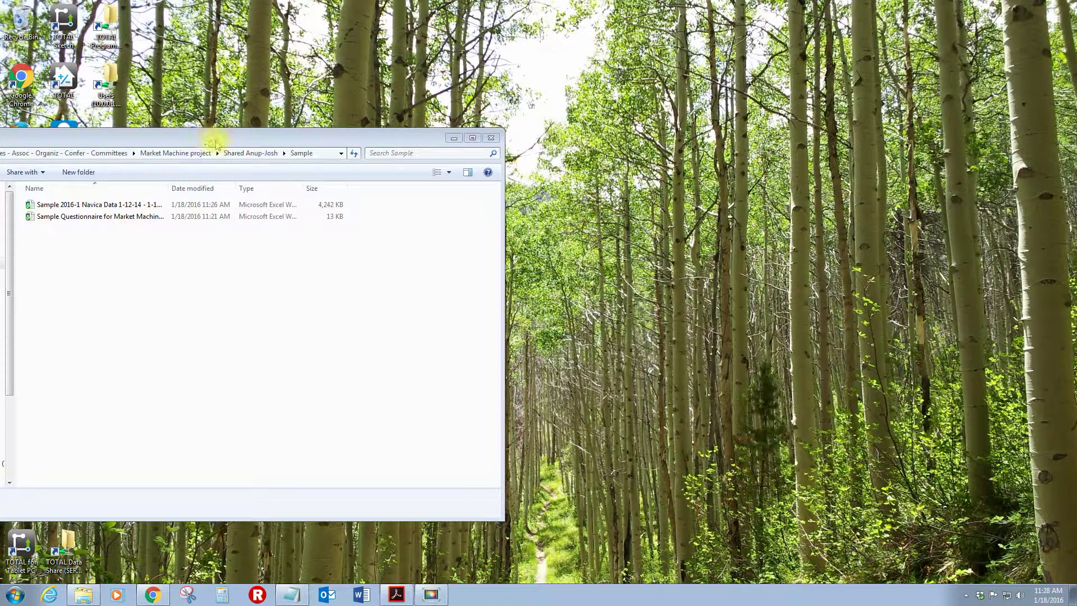
# Step: Open the Sample Questionnaire for Market Machine workbook from the Sample folder and zoom the sheet to 130%
pyautogui.moveTo(212, 140); pyautogui.dragTo(213, 134)
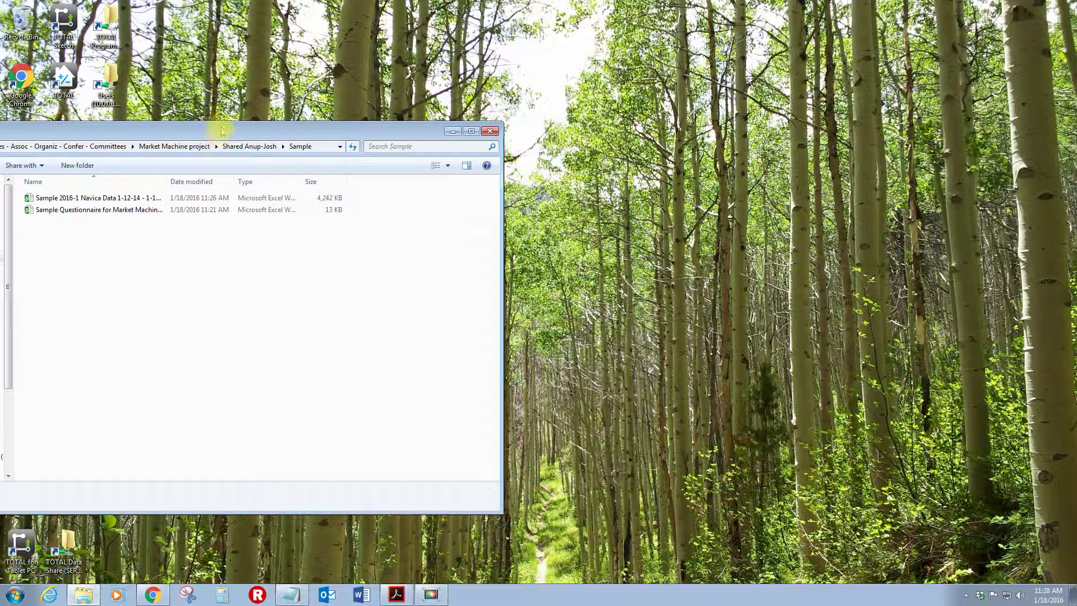
pyautogui.click(88, 199)
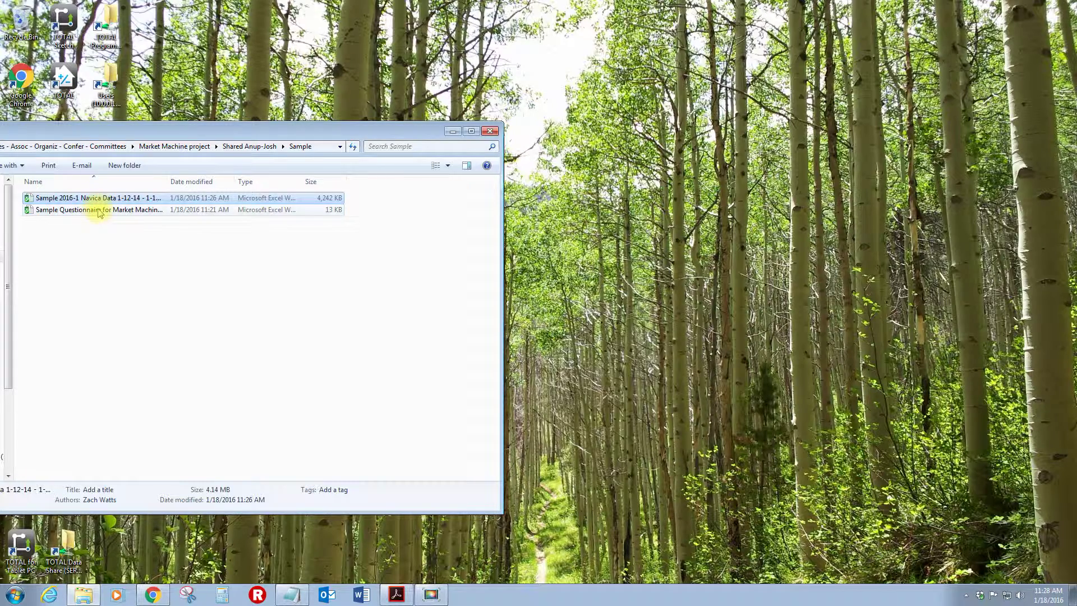
pyautogui.doubleClick(99, 211)
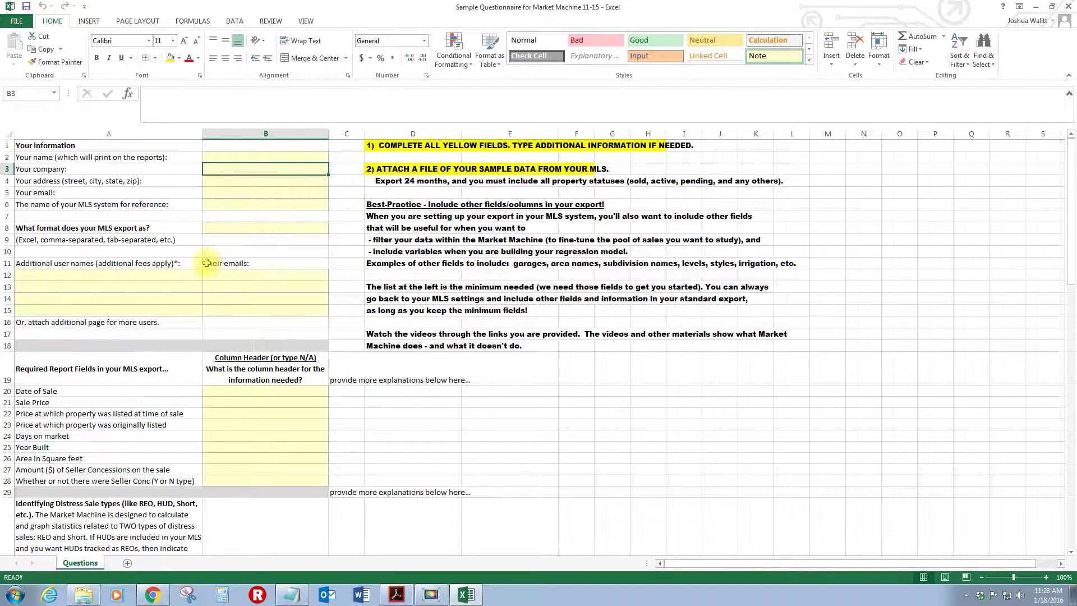
pyautogui.click(1046, 577)
pyautogui.click(1046, 577)
pyautogui.click(1046, 577)
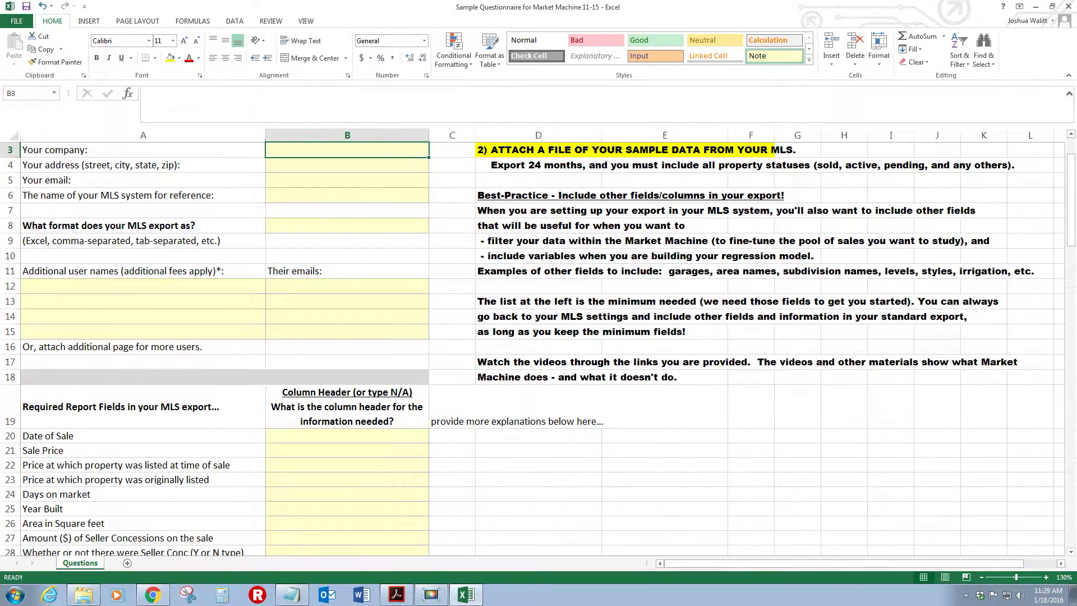
pyautogui.scroll(1, 1061, 197)
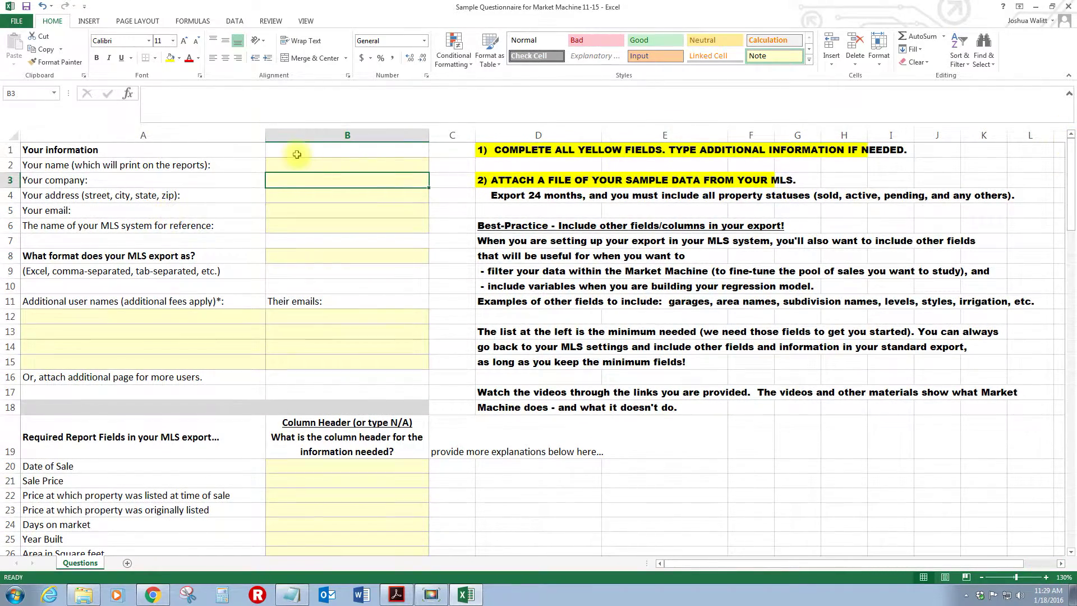
# Step: Go through the yellow answer fields for personal information, MLS system name, export format and additional users' emails
pyautogui.click(296, 166)
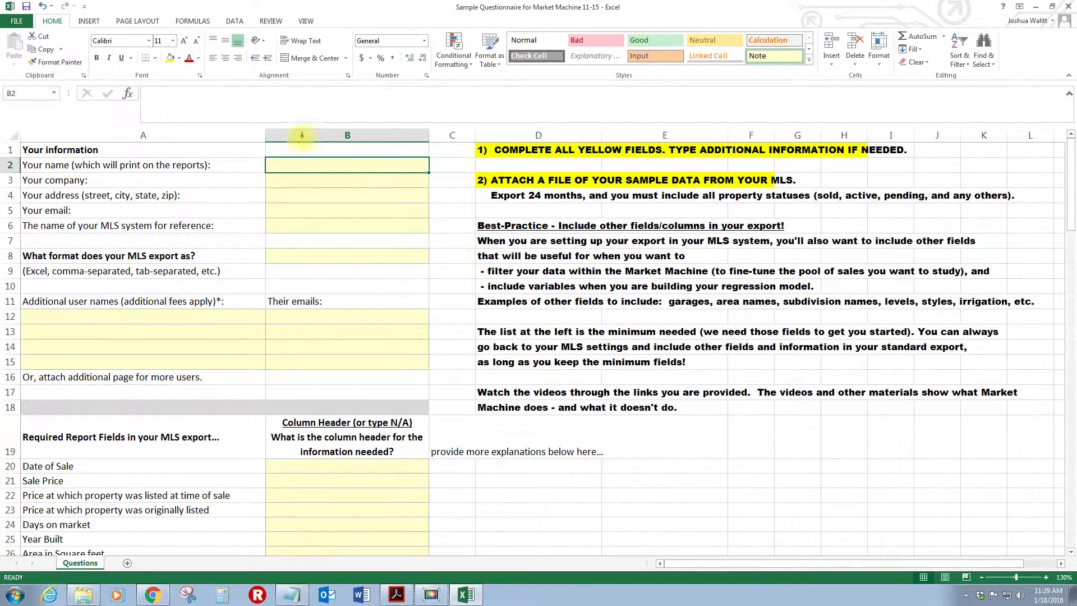
pyautogui.click(301, 176)
pyautogui.click(306, 196)
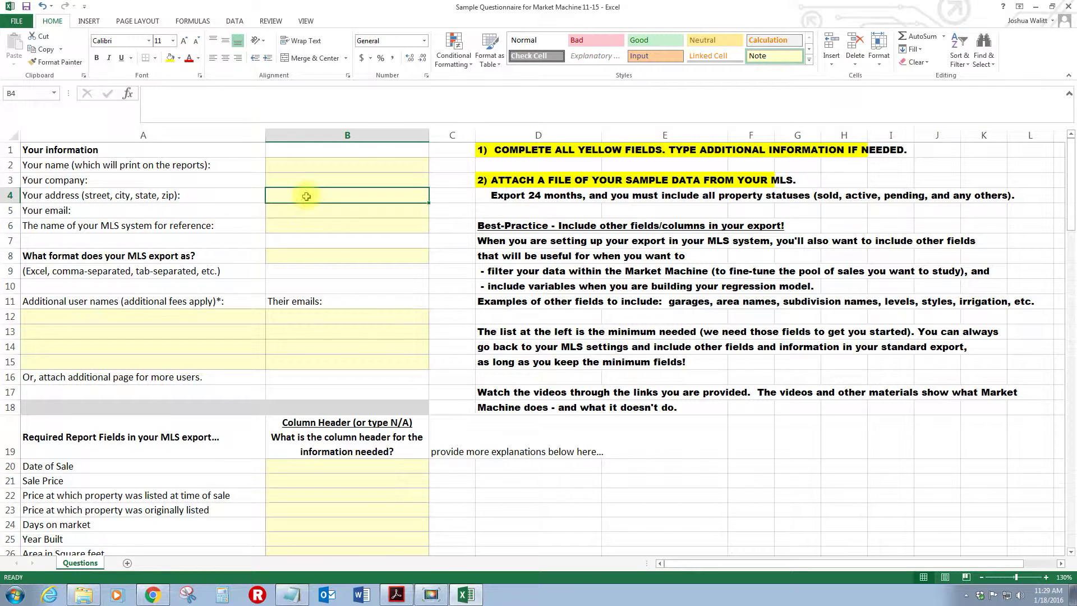
pyautogui.click(310, 211)
pyautogui.click(317, 225)
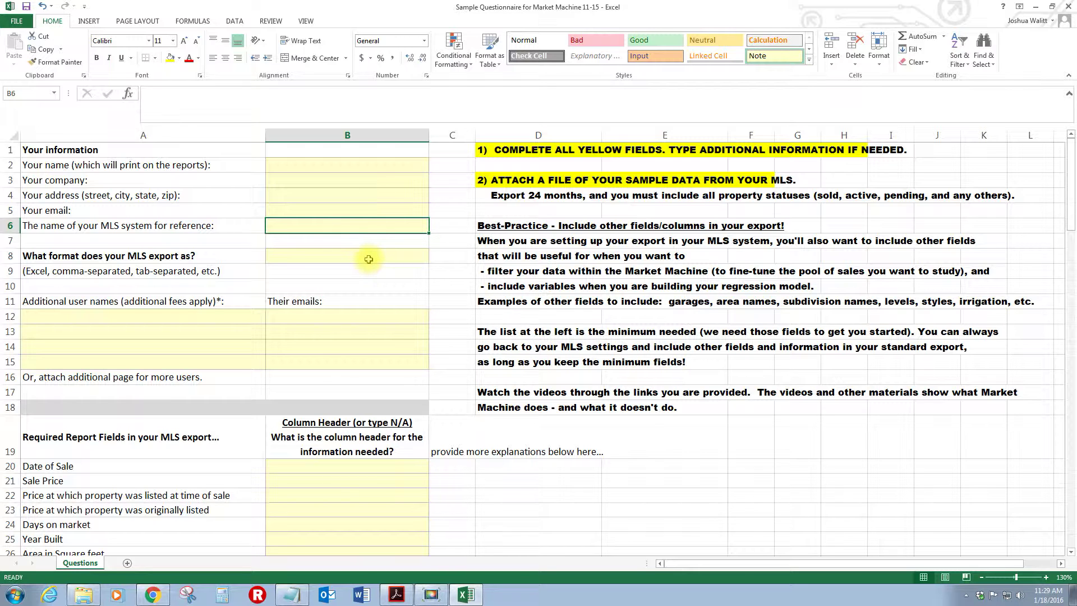
pyautogui.click(344, 260)
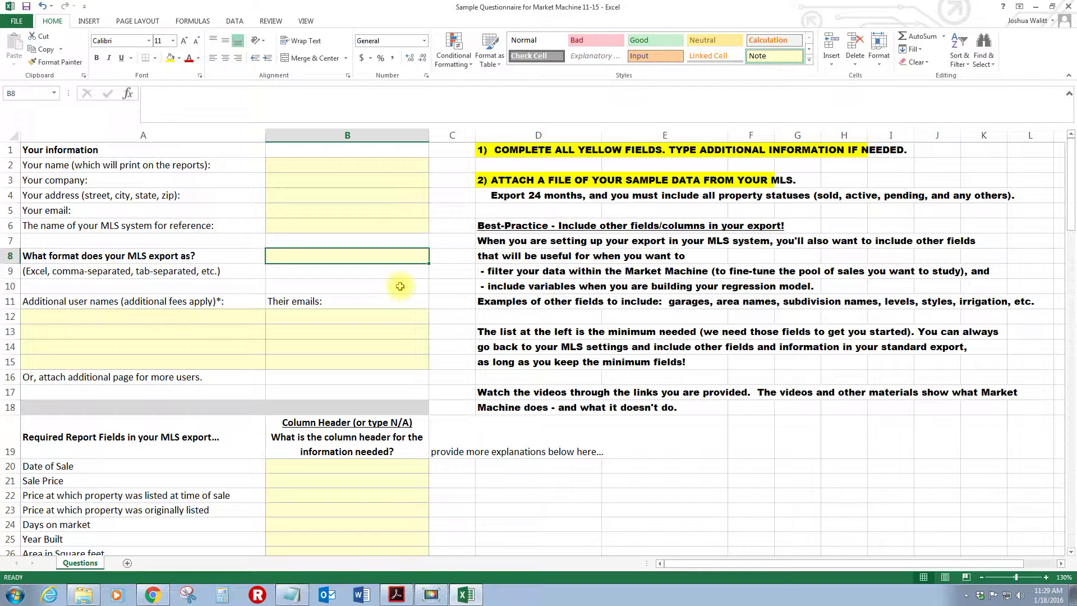
pyautogui.click(325, 314)
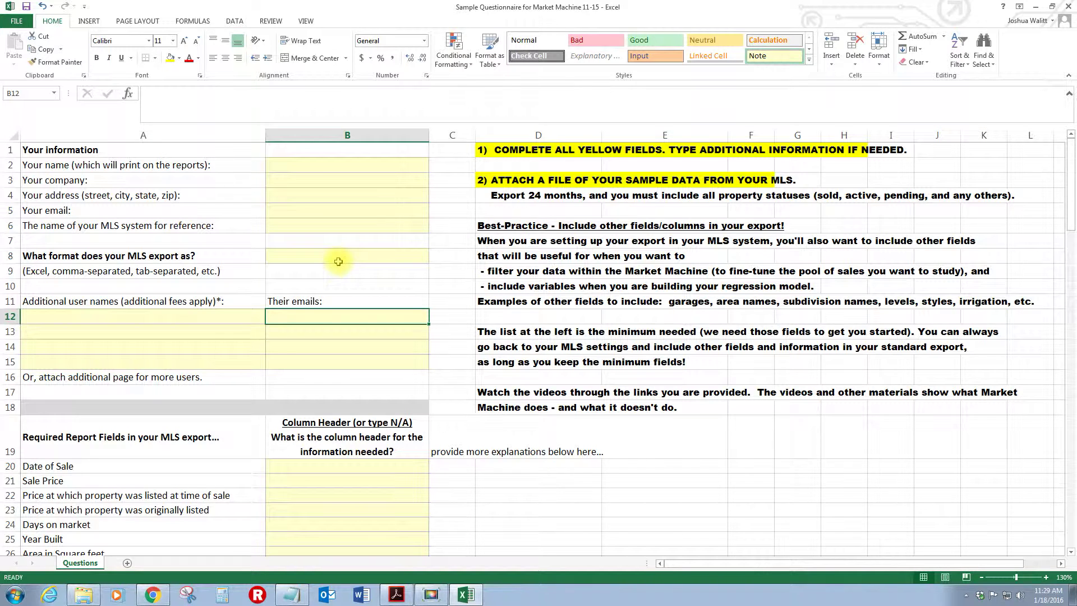
pyautogui.scroll(-1, 338, 262)
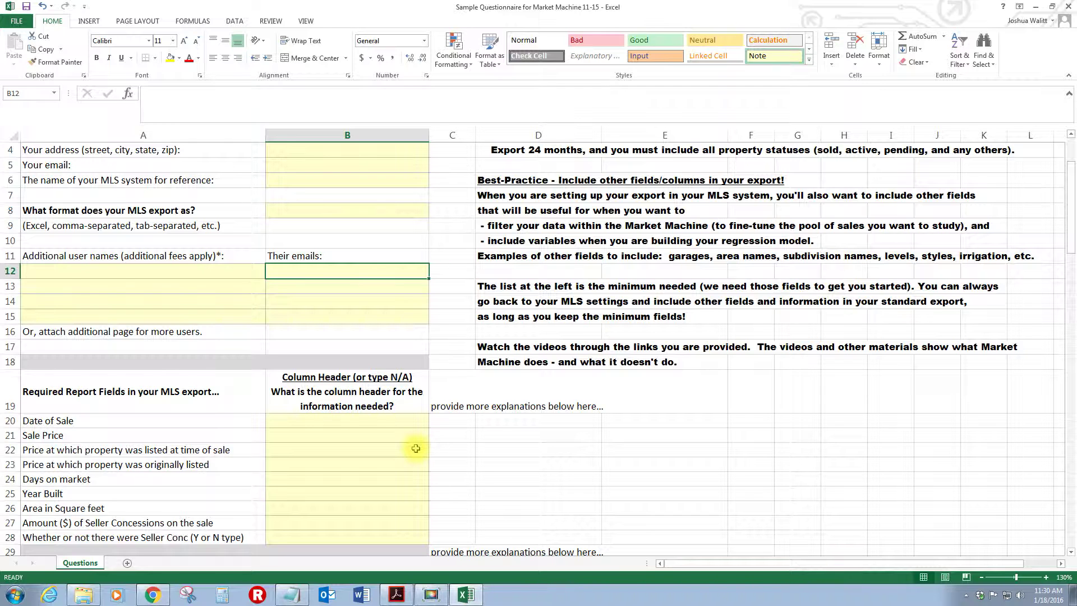
pyautogui.scroll(1, 572, 339)
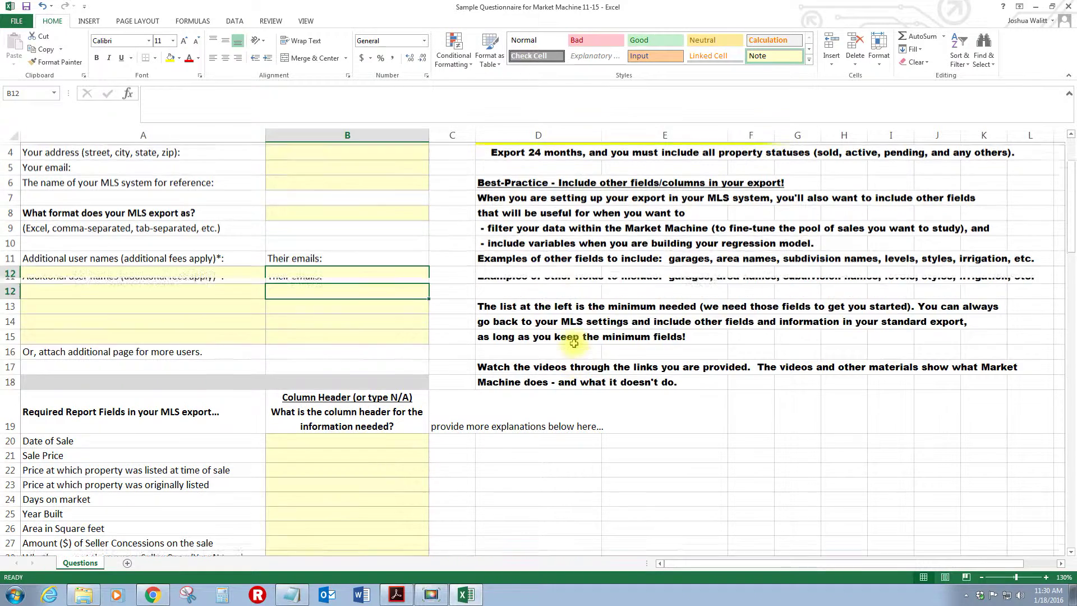
# Step: Read the instructions on completing fields, attaching sample data and best practices, and examine the required report fields starting with Date of Sale
pyautogui.click(498, 153)
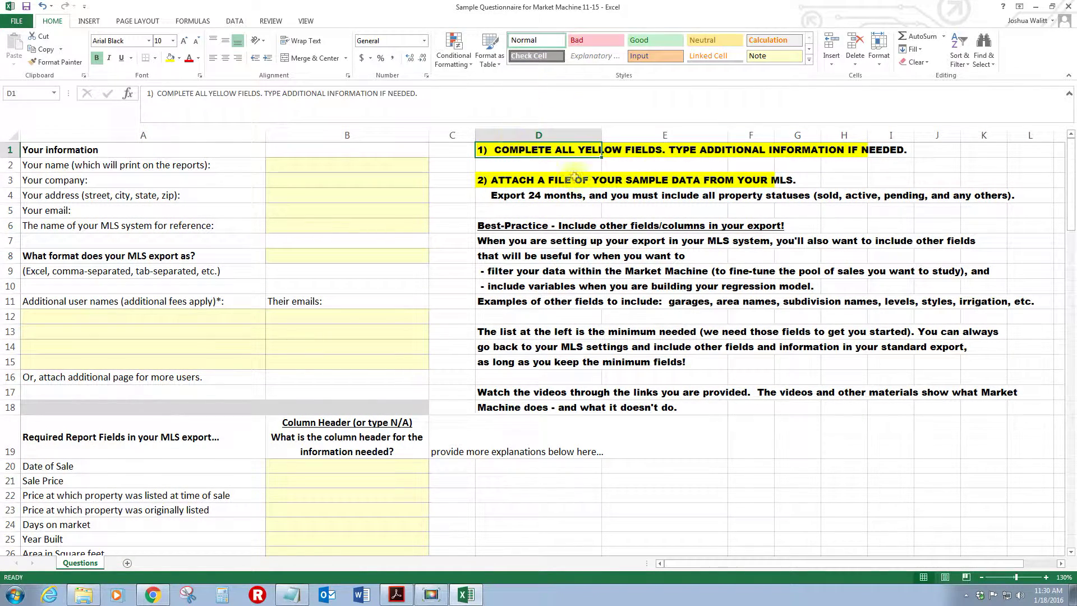
pyautogui.moveTo(505, 150); pyautogui.dragTo(841, 171)
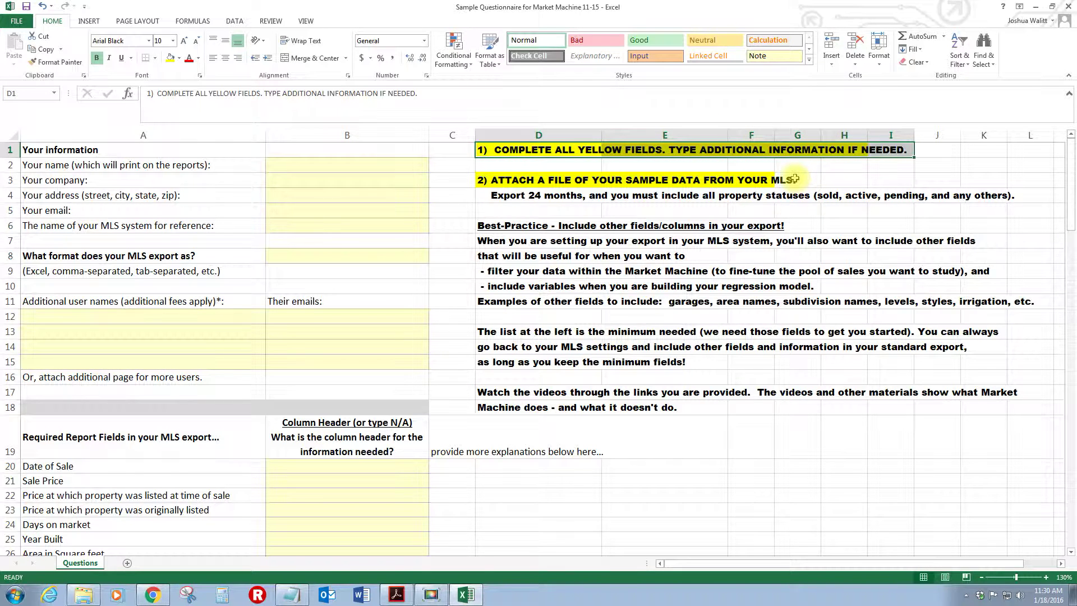
pyautogui.click(536, 180)
pyautogui.moveTo(536, 179); pyautogui.dragTo(791, 181)
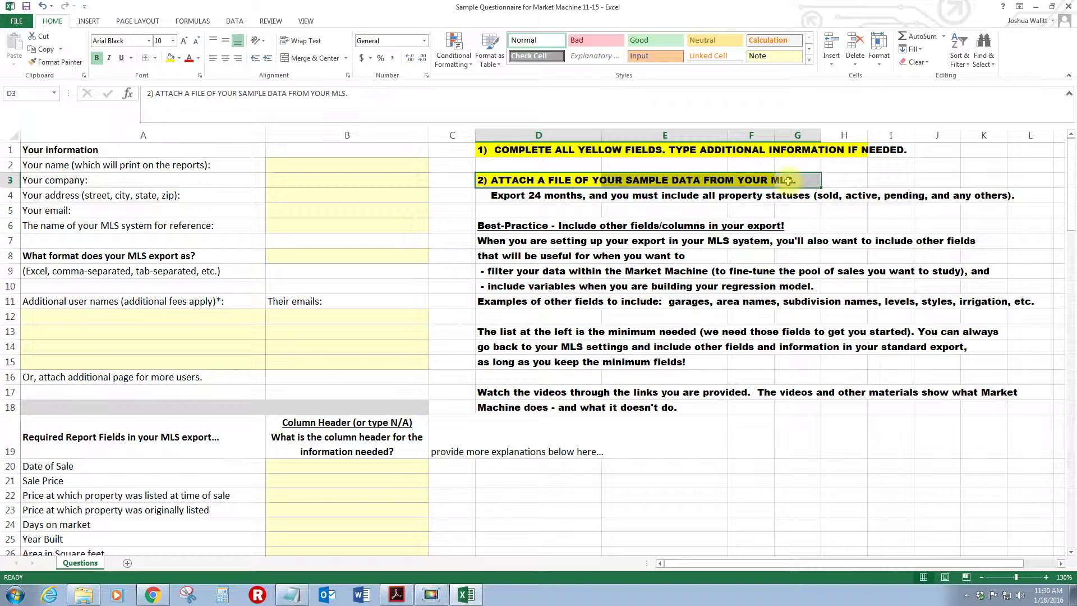
pyautogui.click(557, 197)
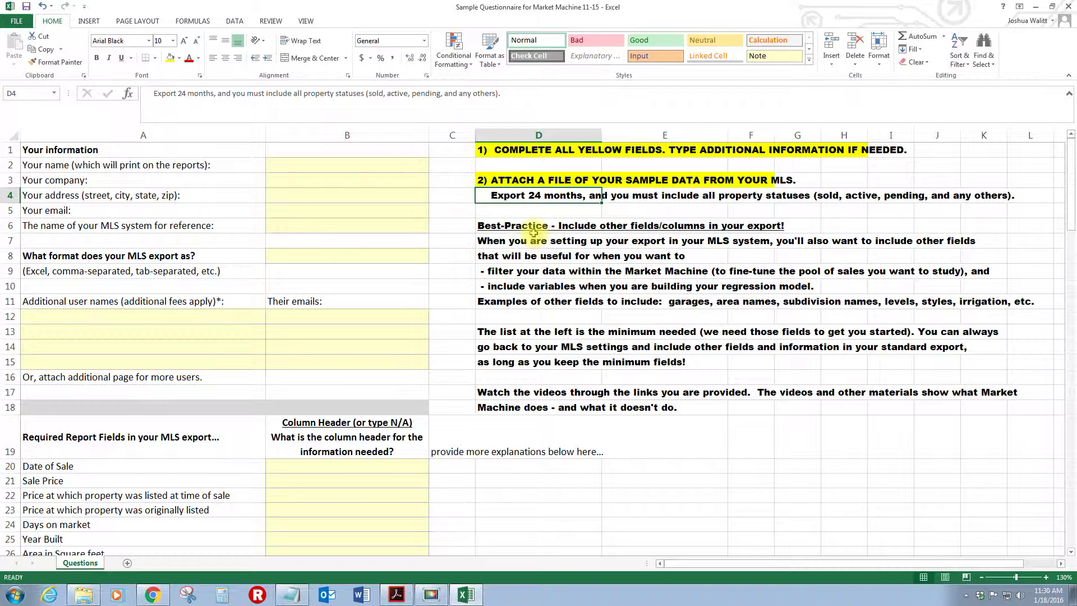
pyautogui.click(490, 238)
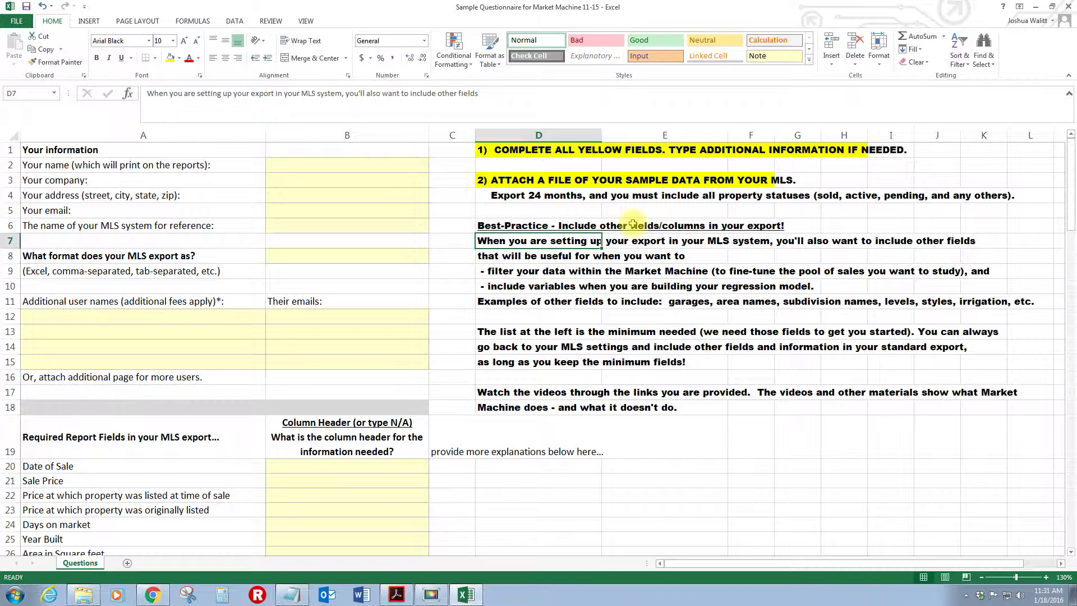
pyautogui.click(523, 288)
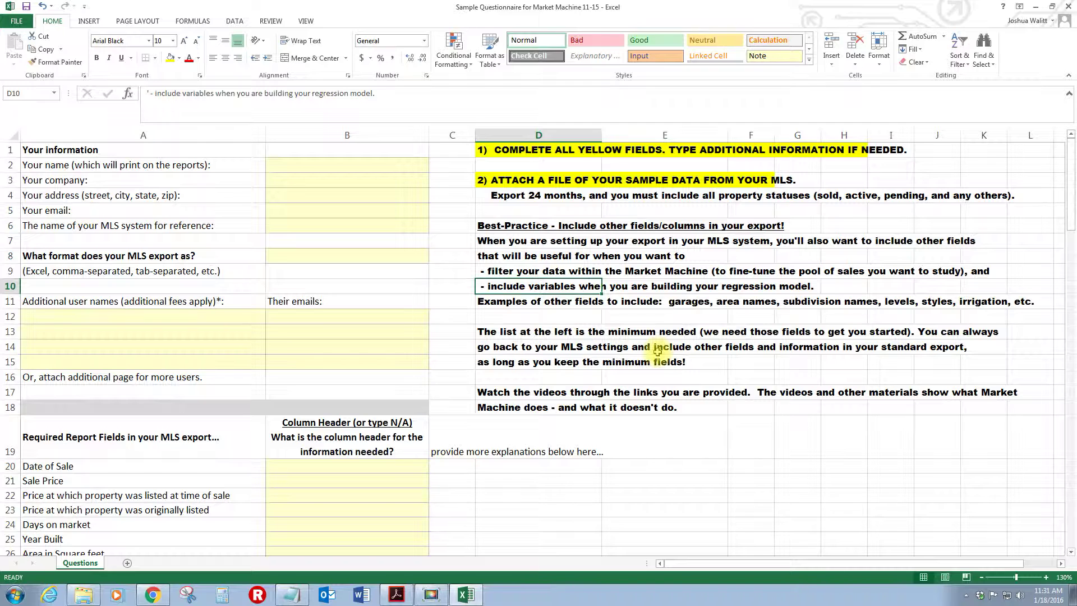
pyautogui.click(556, 302)
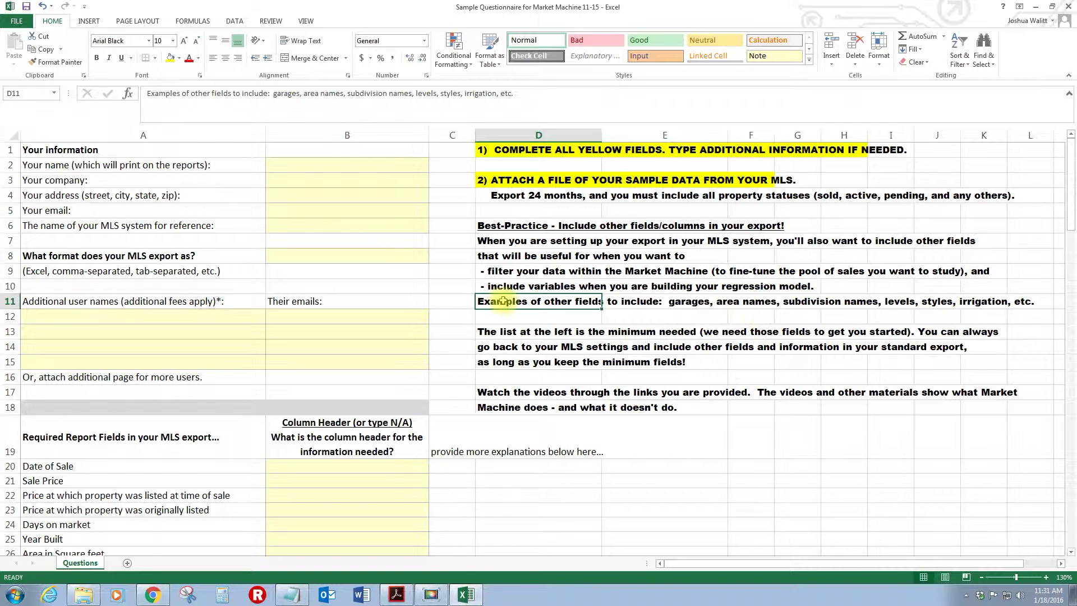
pyautogui.click(508, 331)
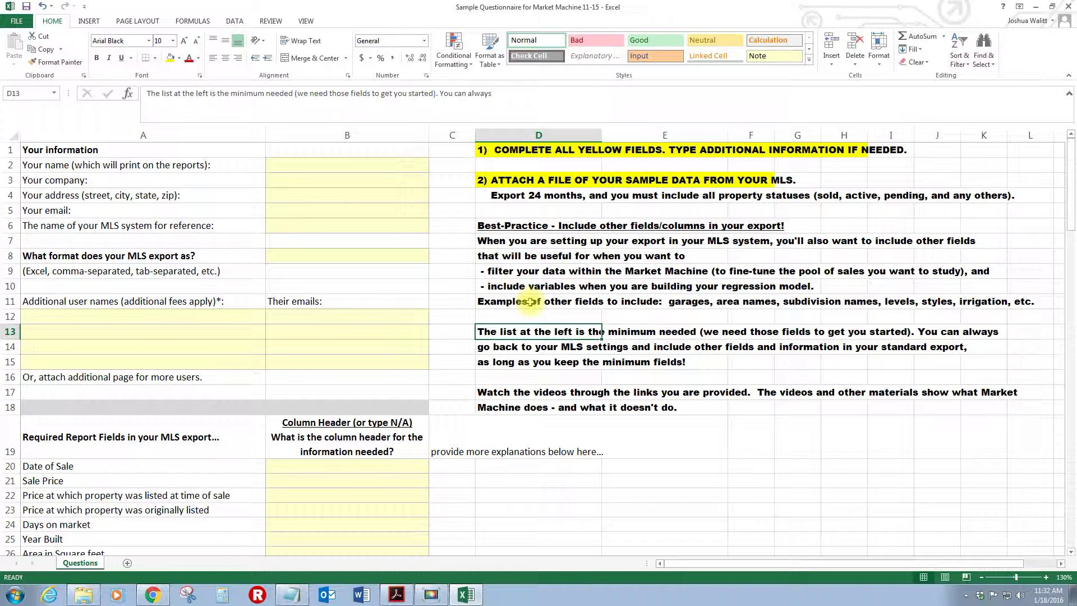
pyautogui.click(503, 392)
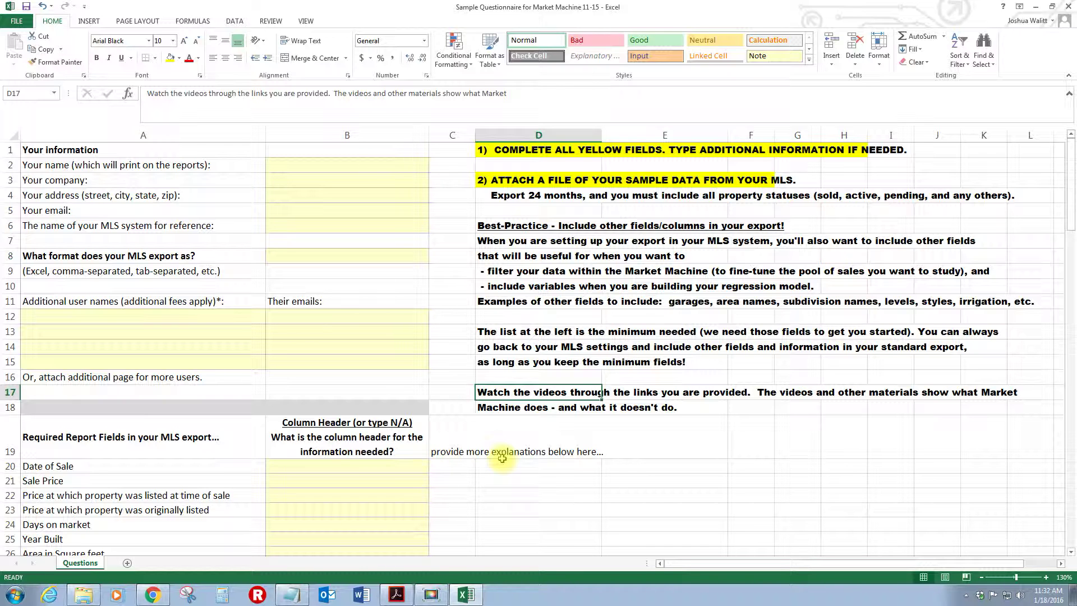
pyautogui.scroll(-1, 514, 437)
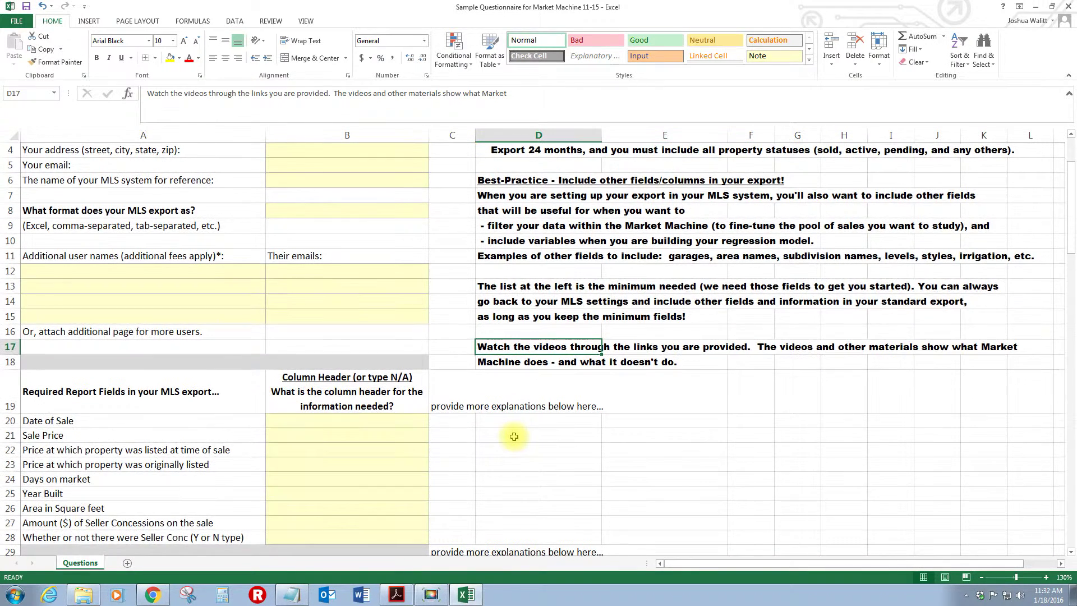
pyautogui.scroll(-2, 514, 437)
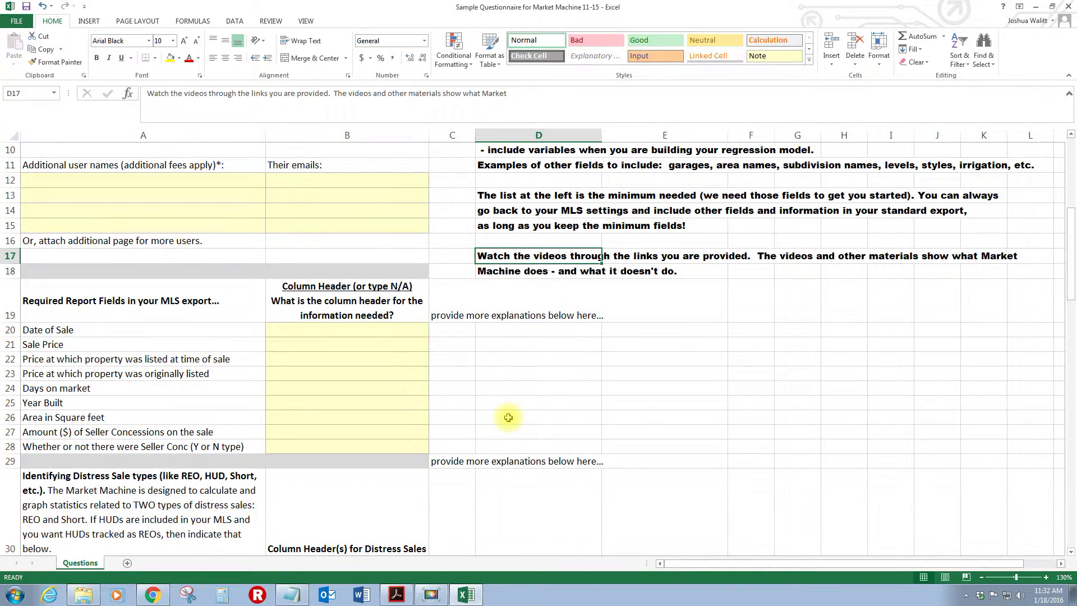
pyautogui.scroll(-1, 508, 418)
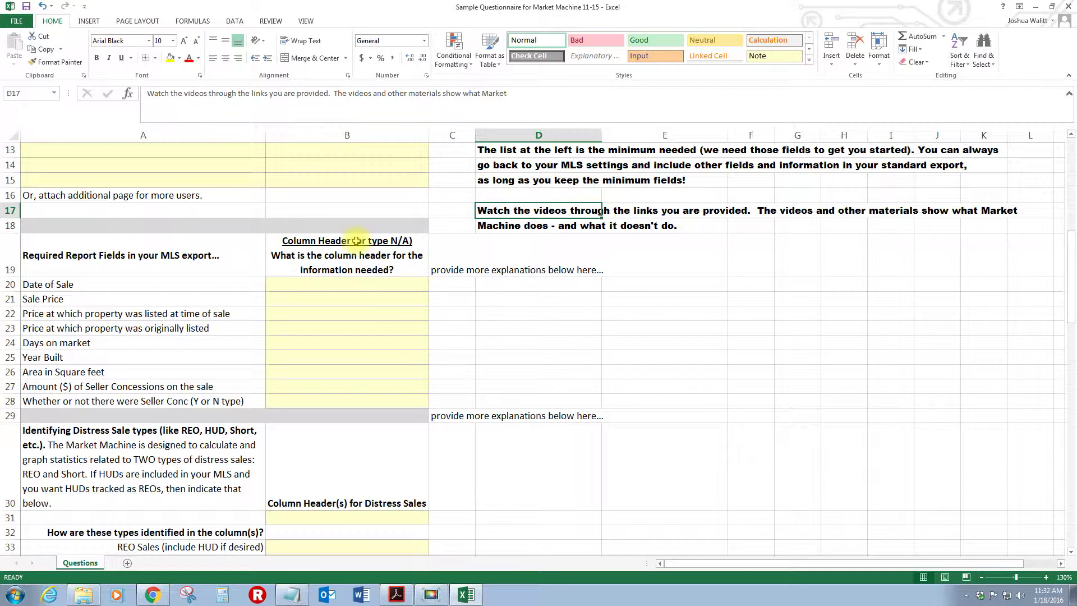
pyautogui.click(112, 285)
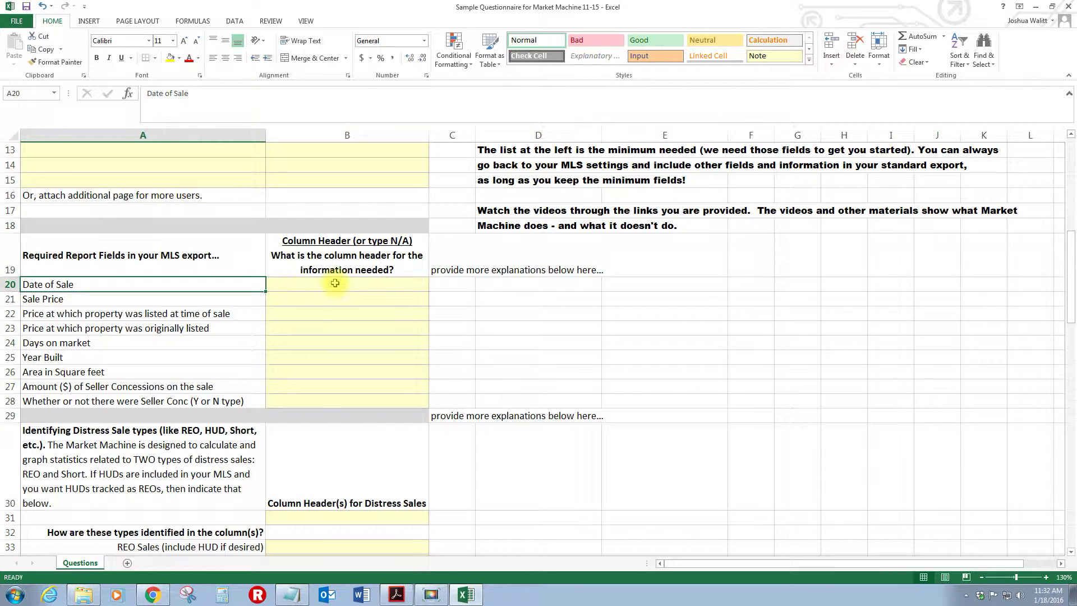
# Step: Open the Sample 2016-1 Navica Data workbook from the Sample folder and zoom the sheet to 140%
pyautogui.click(83, 596)
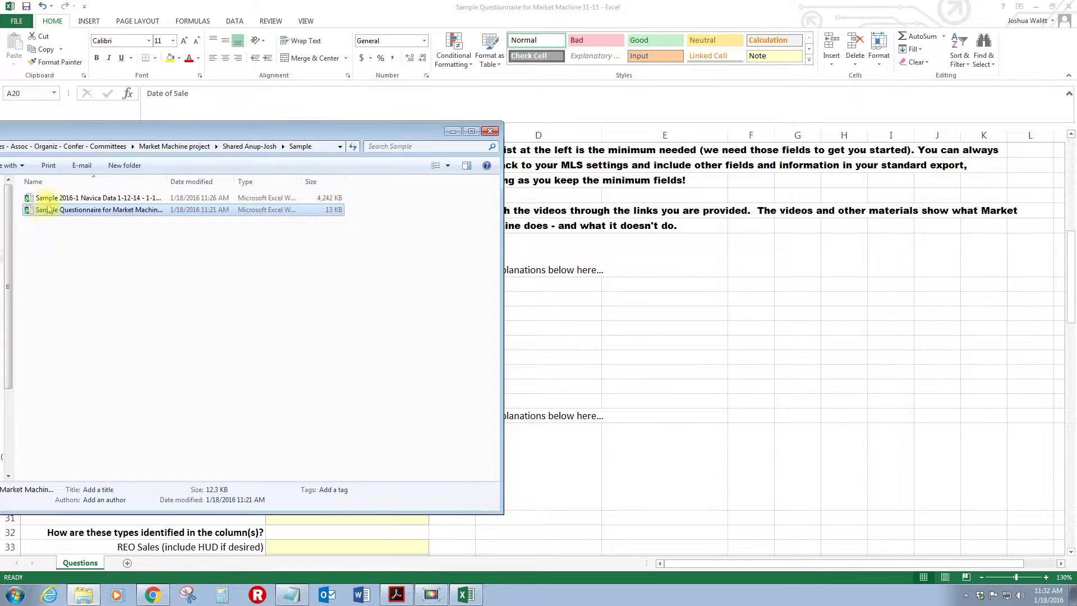
pyautogui.doubleClick(96, 198)
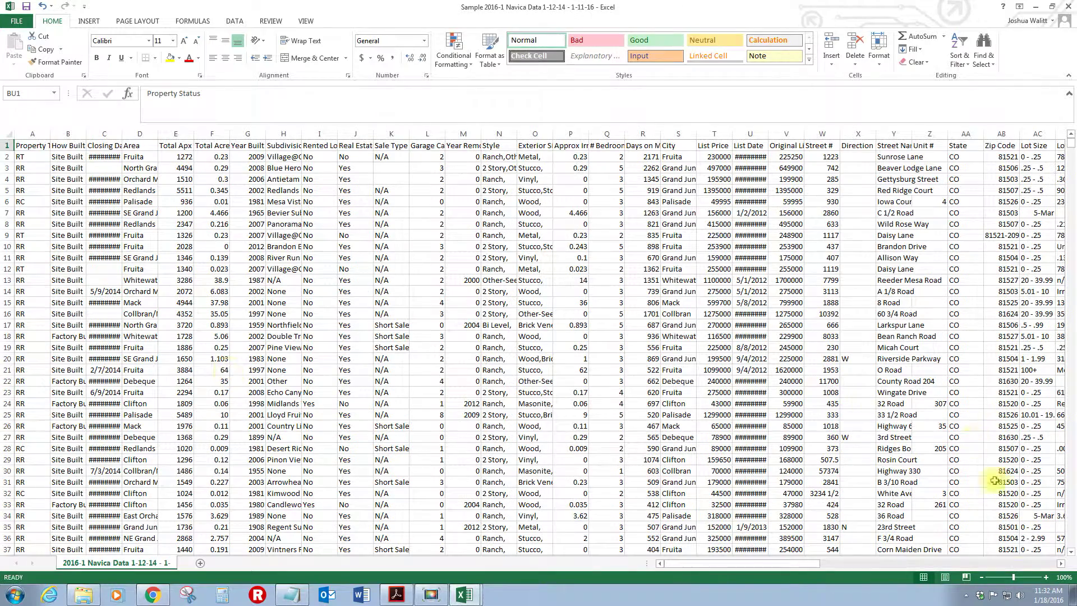
pyautogui.click(1046, 576)
pyautogui.click(1046, 577)
pyautogui.click(1046, 577)
pyautogui.click(1046, 577)
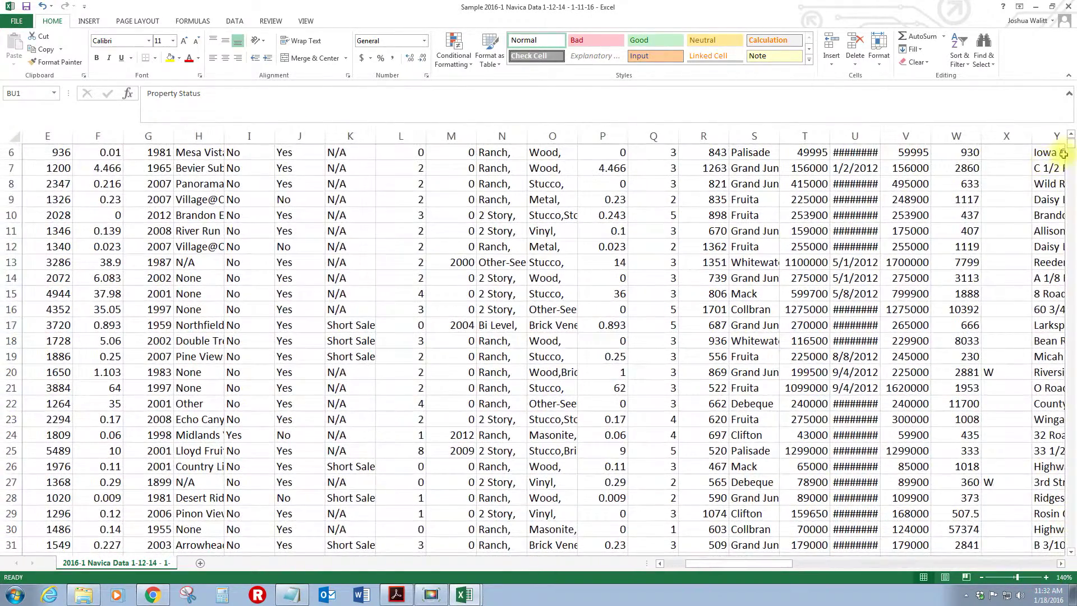
# Step: Find the Closing Date column in the header row and widen column C to show its full header and dates
pyautogui.click(1071, 135)
pyautogui.click(1071, 135)
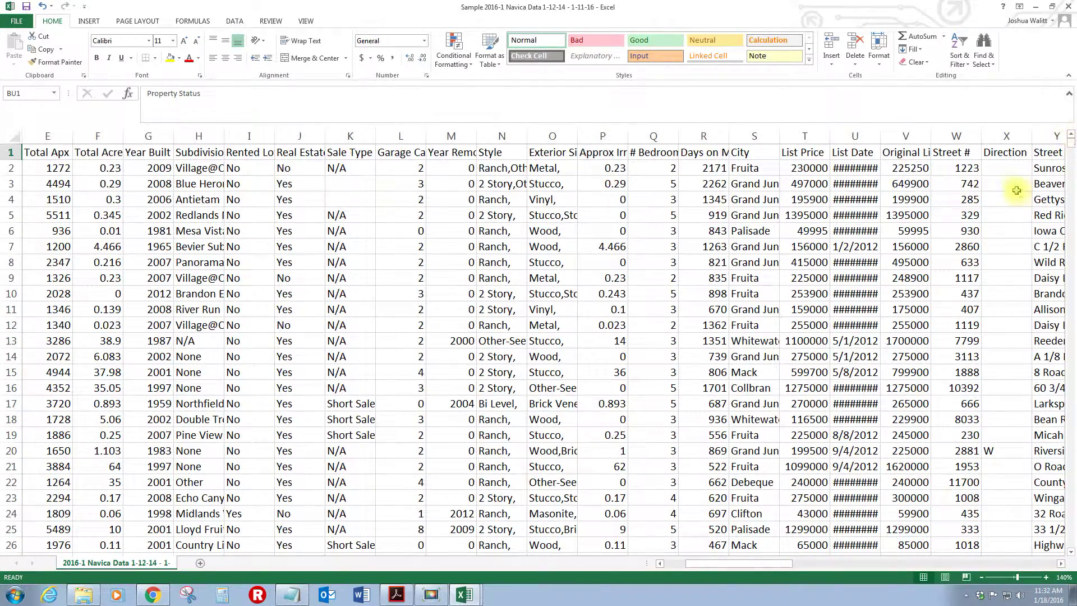
pyautogui.click(673, 565)
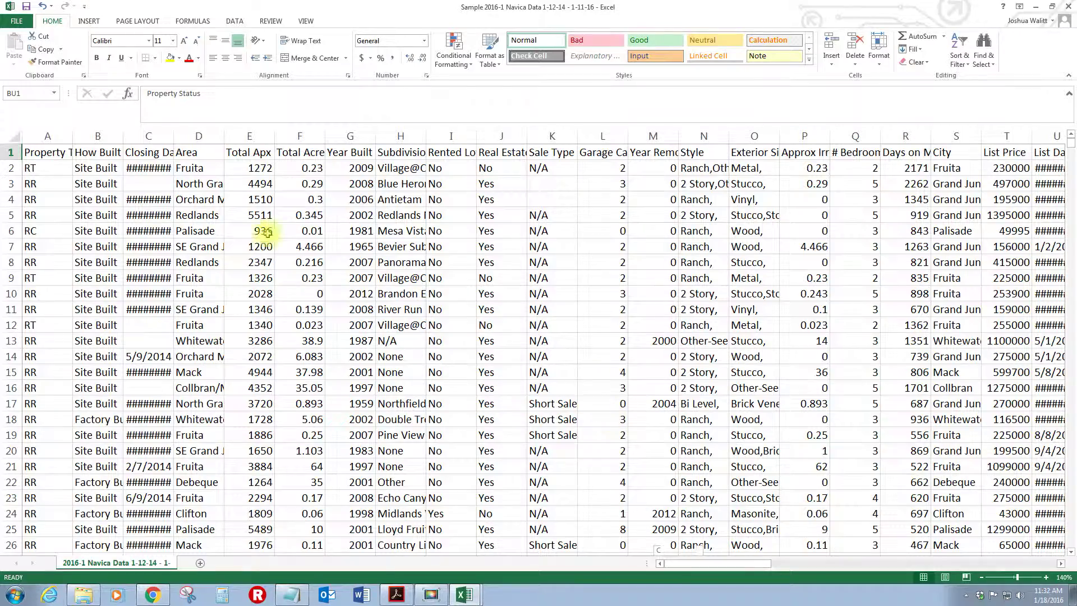
pyautogui.doubleClick(173, 136)
pyautogui.click(159, 152)
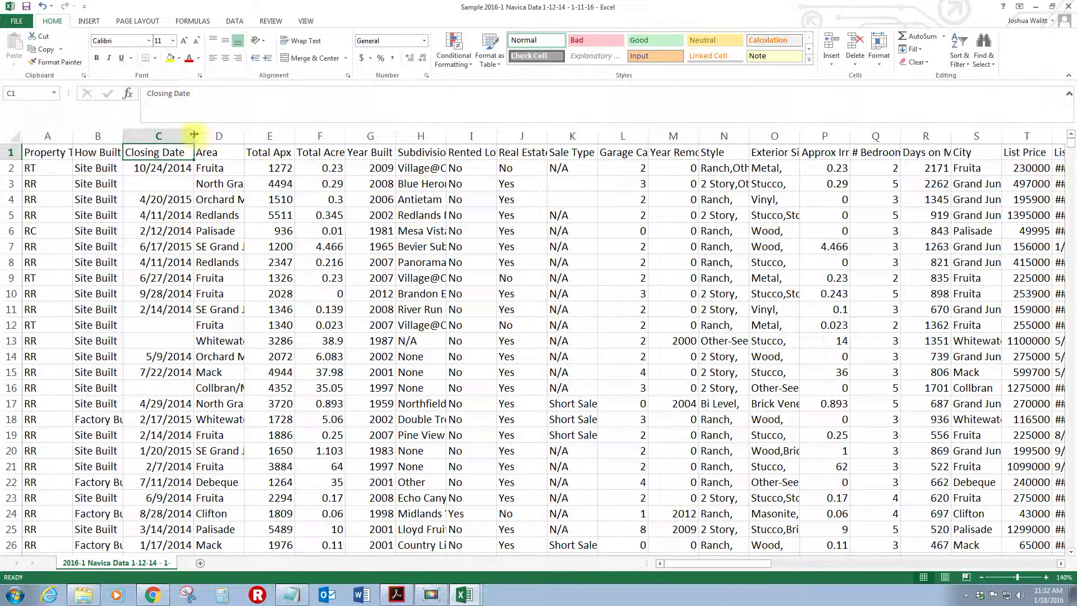
pyautogui.moveTo(197, 136)
pyautogui.mouseDown()
pyautogui.moveTo(178, 137)
pyautogui.moveTo(192, 138)
pyautogui.mouseUp()
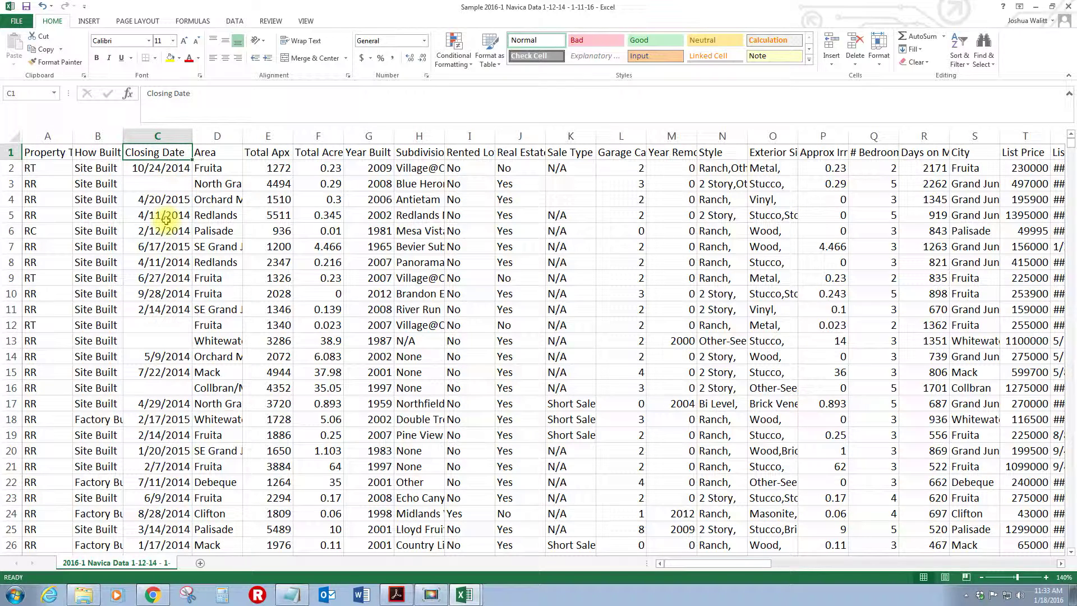
# Step: Return to the questionnaire workbook and enter Closing Date as the column header for Date of Sale
pyautogui.click(465, 593)
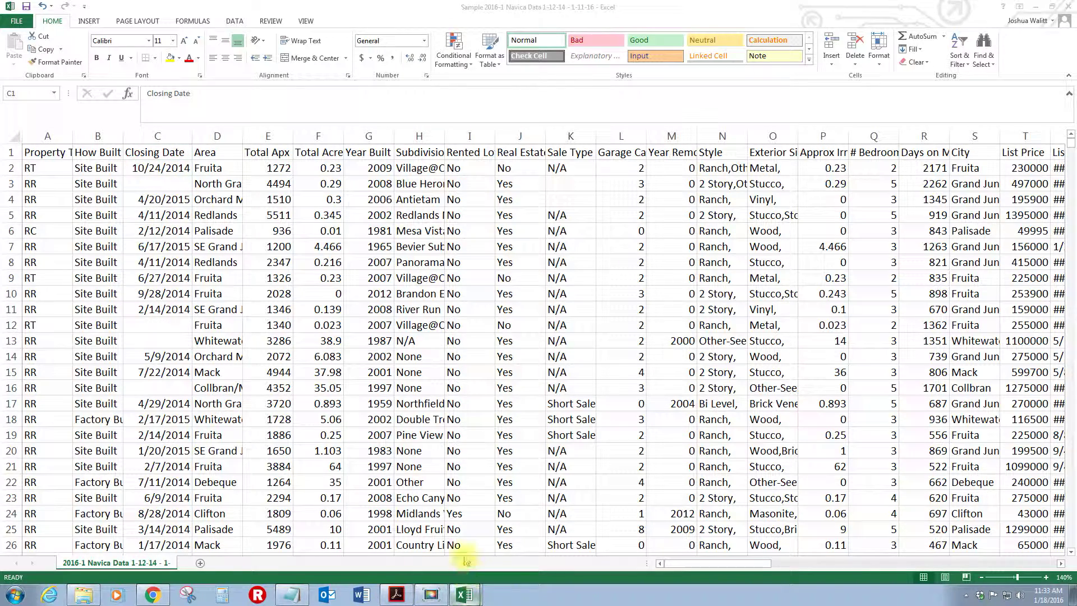
pyautogui.click(464, 560)
pyautogui.click(272, 288)
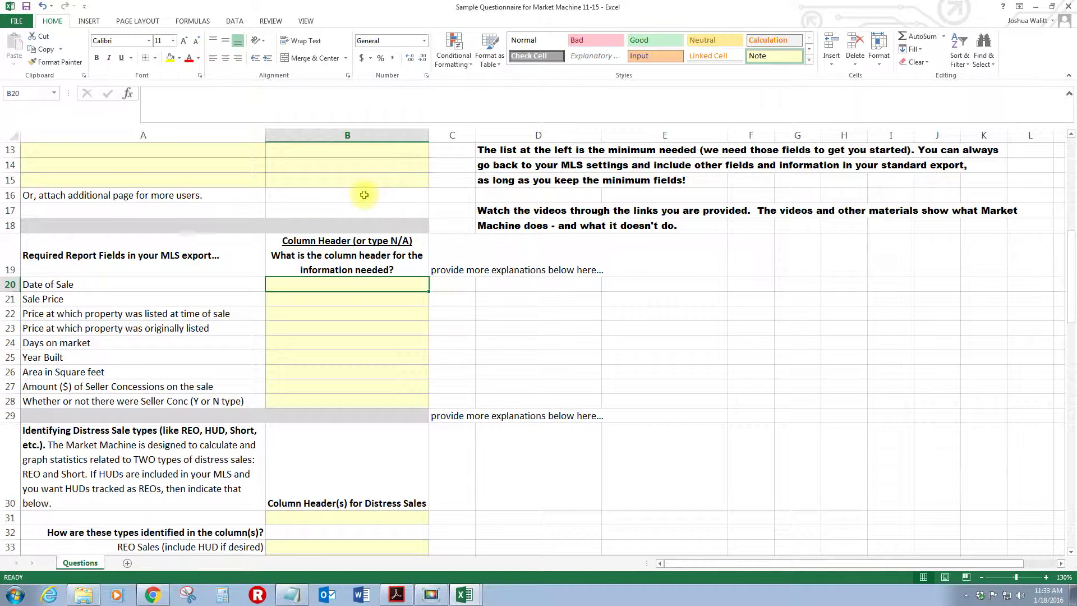
pyautogui.write('Closing Dat')
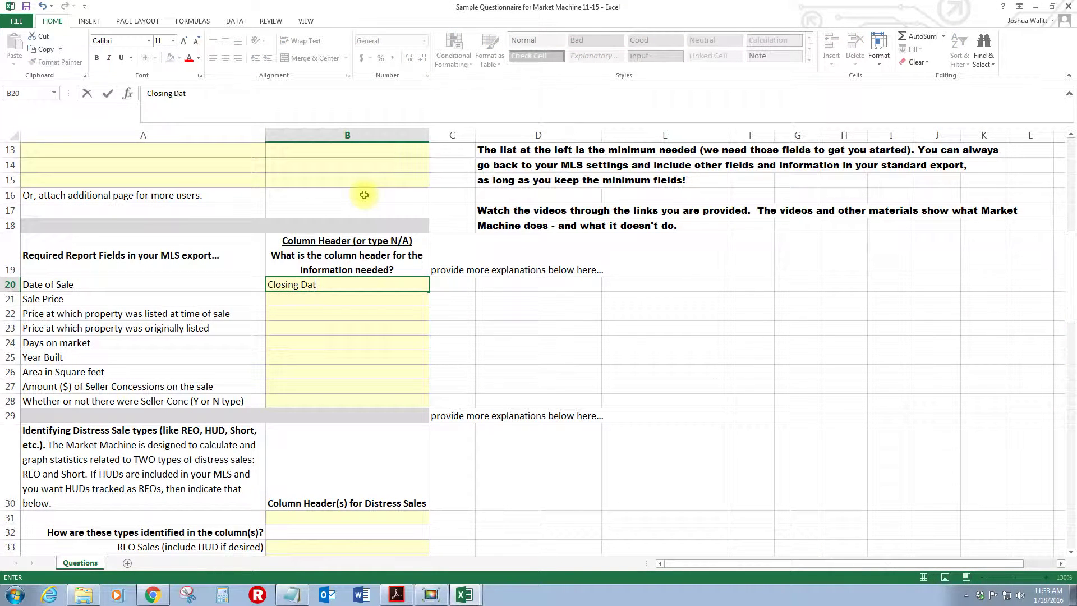
pyautogui.write('e')
pyautogui.click(337, 300)
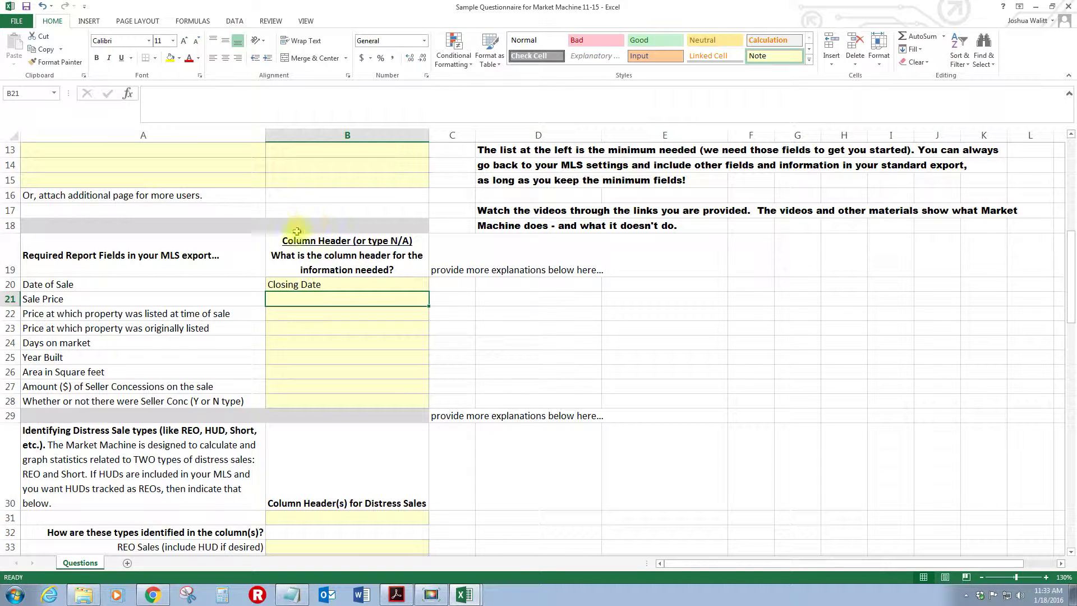
# Step: Find the column header matching Sale Price in the Navica data workbook and select the Sold Price header cell
pyautogui.click(104, 298)
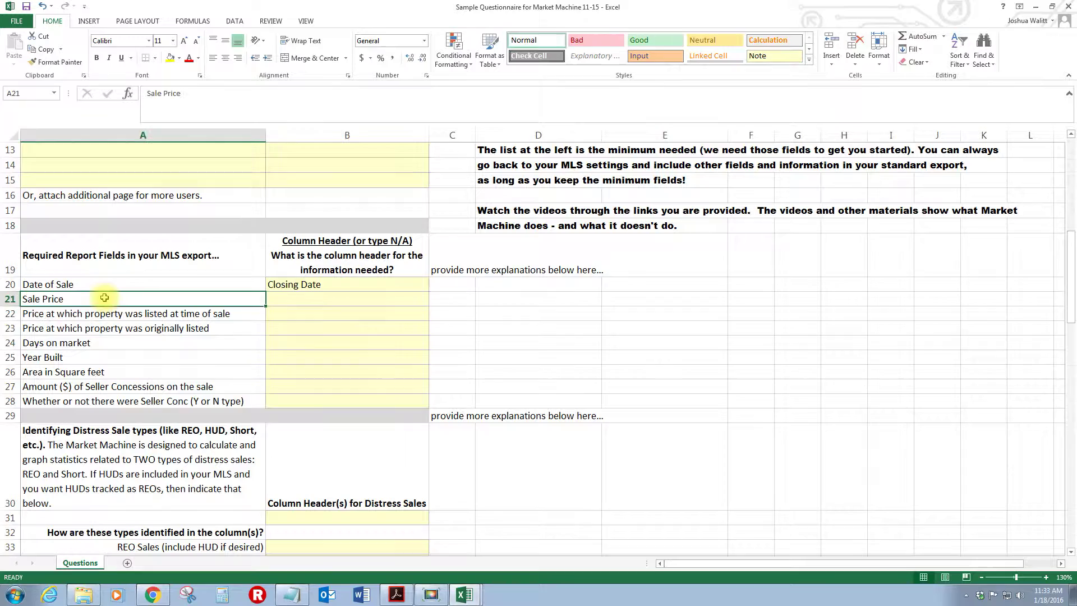
pyautogui.click(294, 298)
pyautogui.click(472, 594)
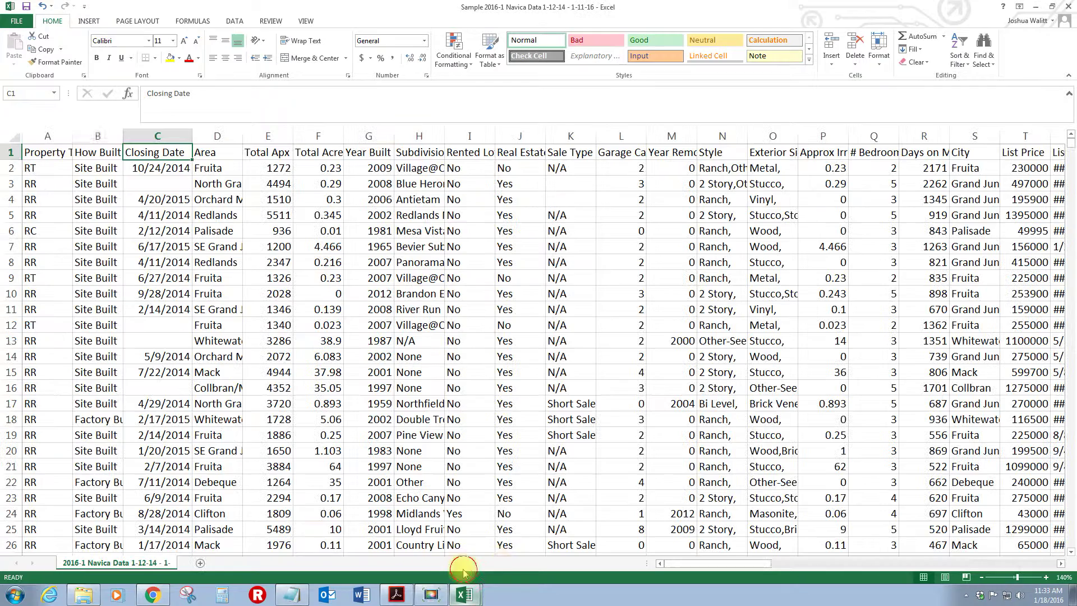
pyautogui.click(469, 570)
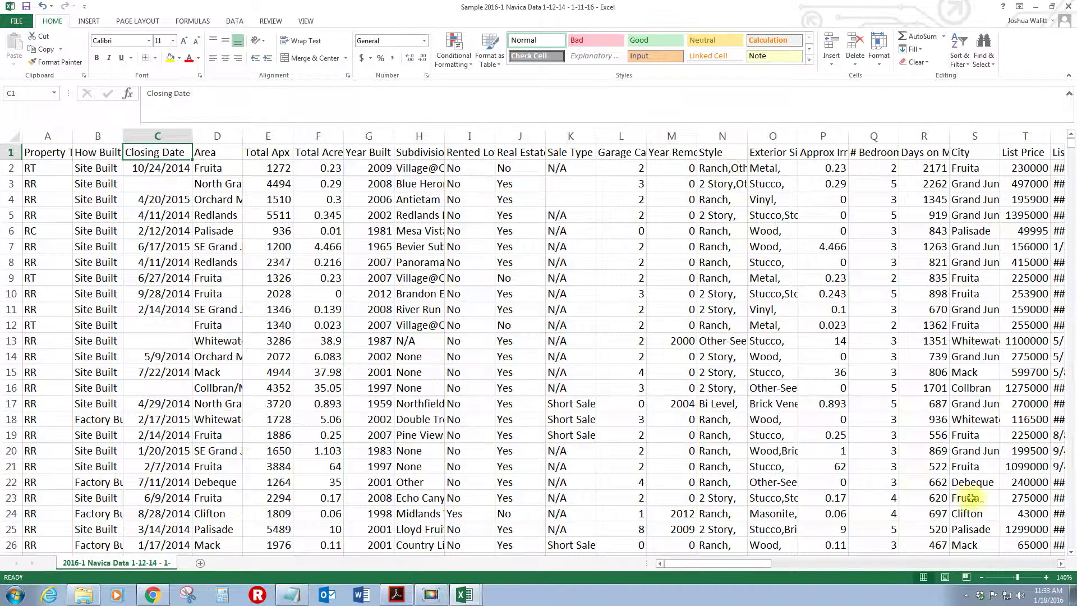
pyautogui.click(1046, 563)
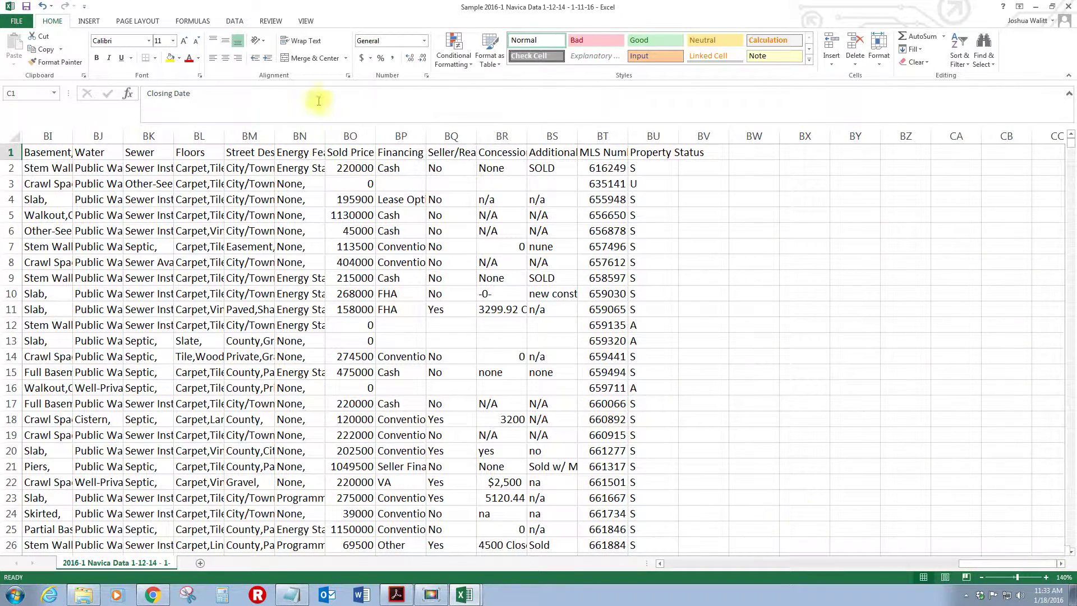
pyautogui.click(350, 152)
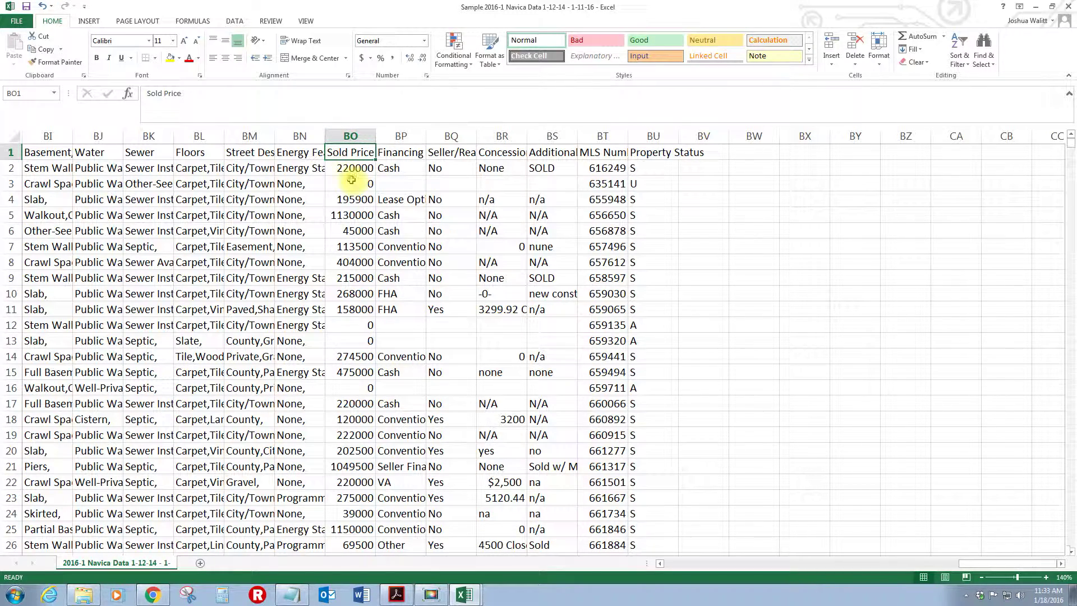
# Step: Back in the questionnaire, enter Sold Price as the column header for Sale Price
pyautogui.click(467, 595)
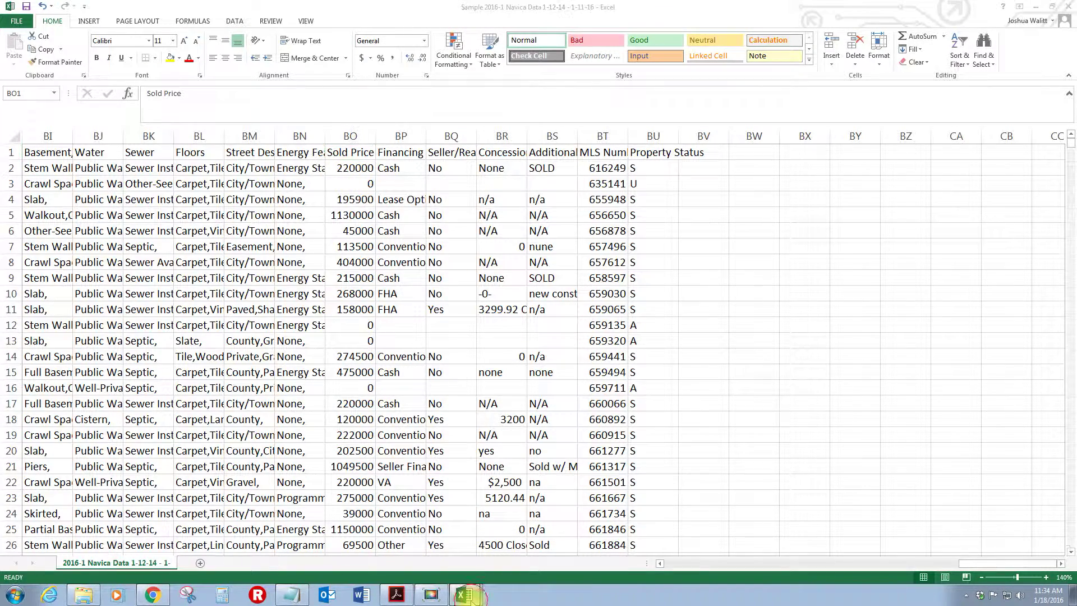
pyautogui.click(444, 551)
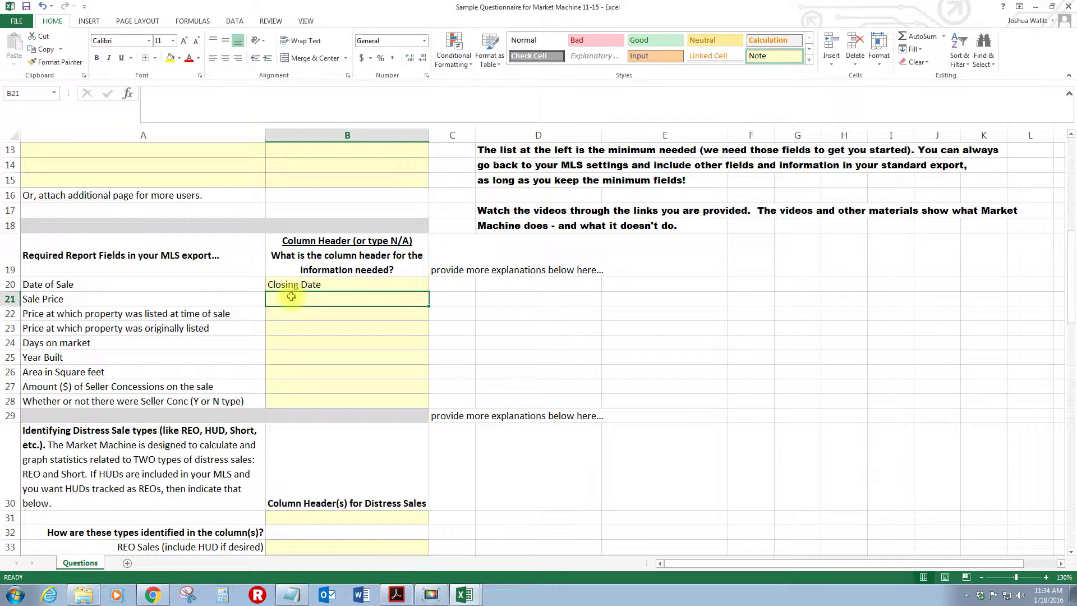
pyautogui.write('Sold Price')
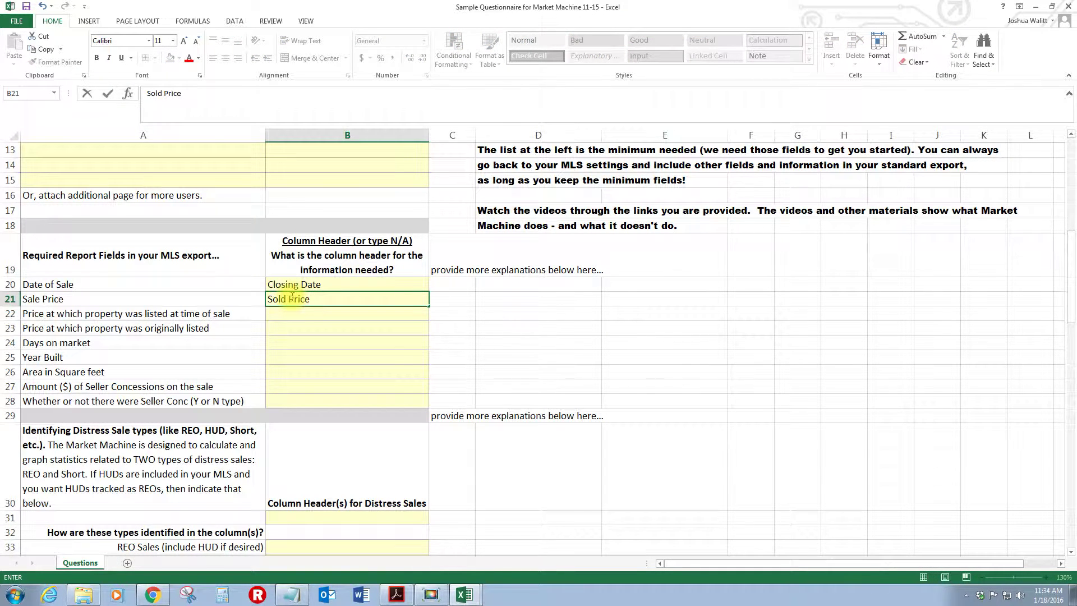
pyautogui.press('Return')
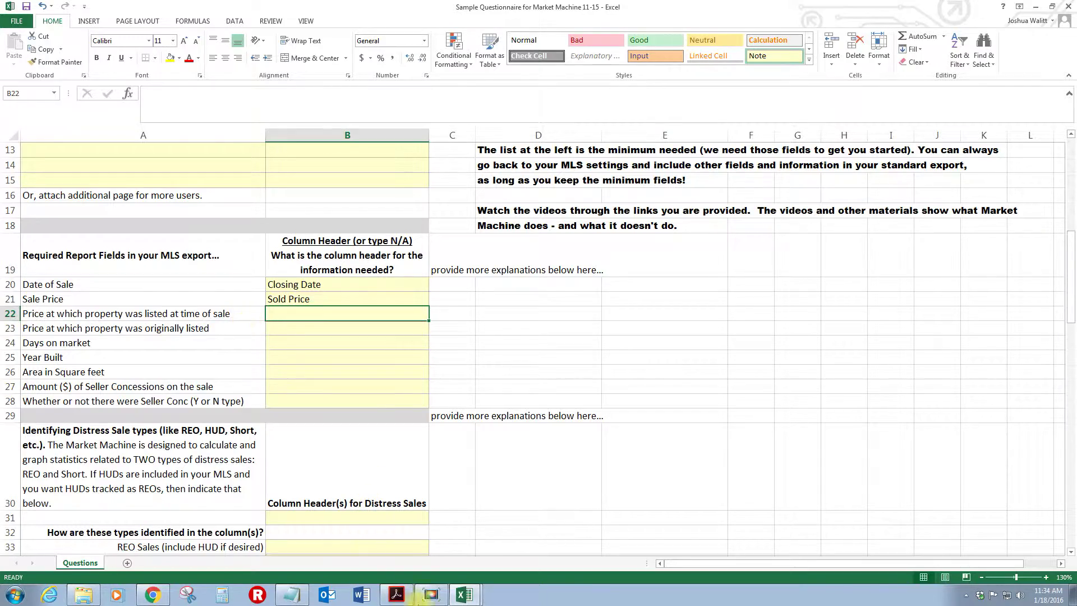
# Step: Locate the List Price and Original List Price headers in the Navica data workbook and compare the two columns
pyautogui.click(462, 595)
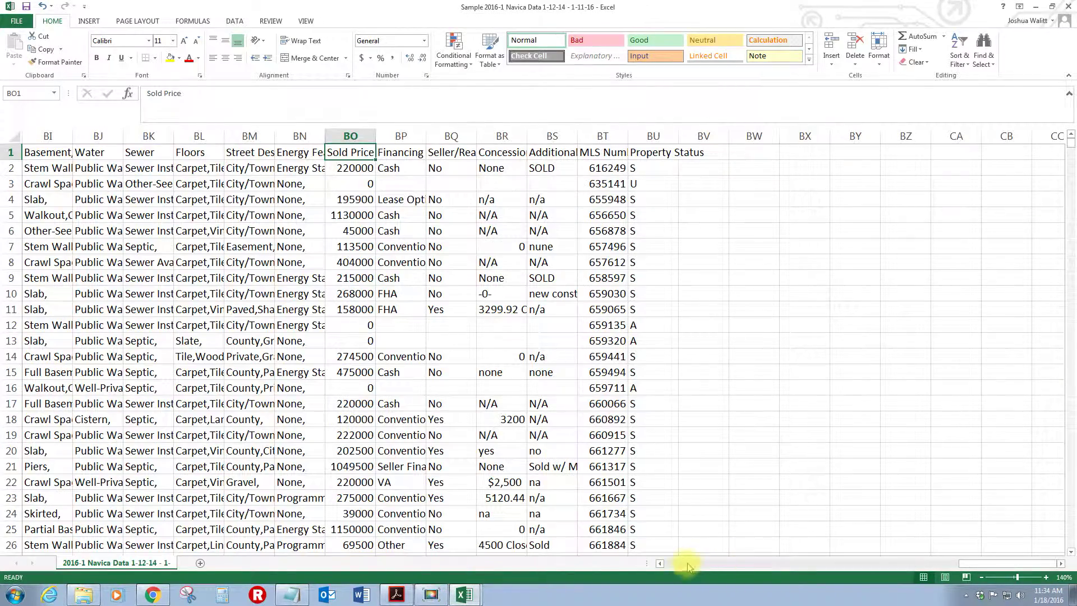
pyautogui.click(673, 563)
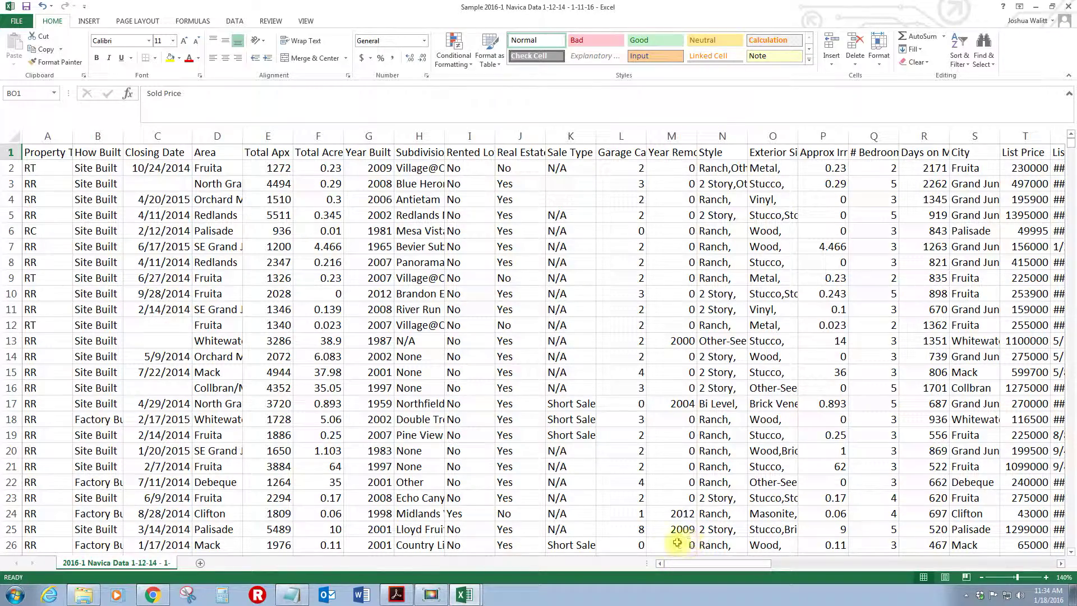
pyautogui.click(1060, 563)
pyautogui.click(1060, 563)
pyautogui.click(1060, 563)
pyautogui.click(1061, 563)
pyautogui.click(1061, 563)
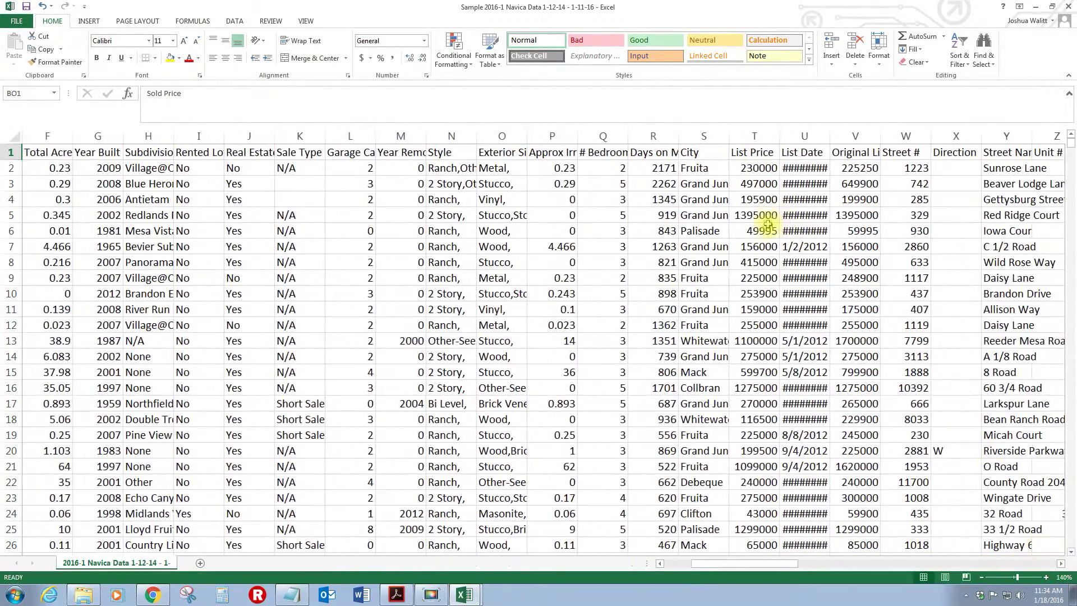
pyautogui.click(753, 168)
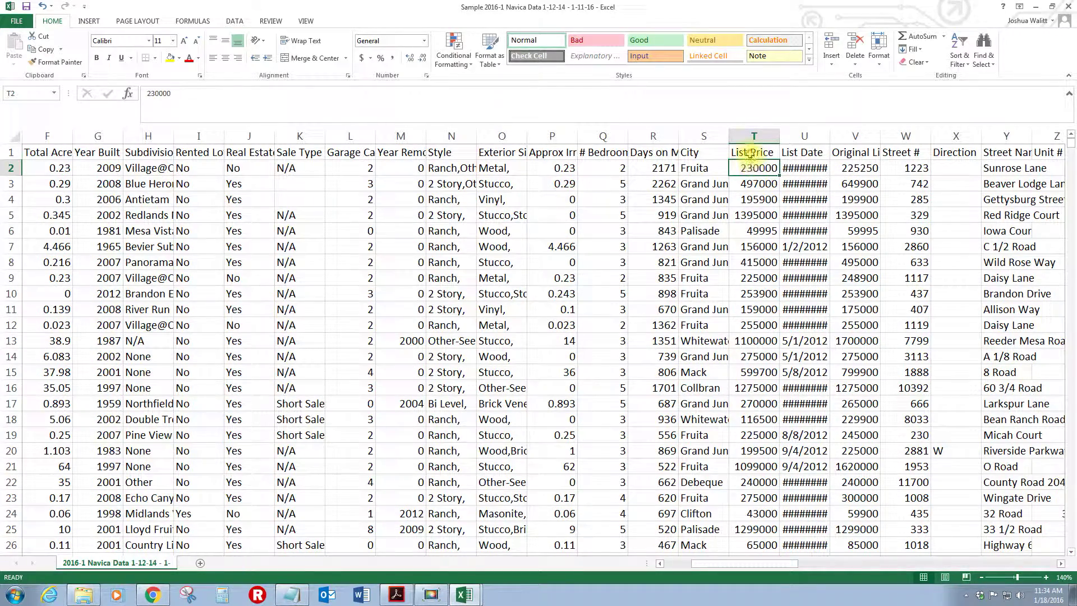
pyautogui.click(753, 152)
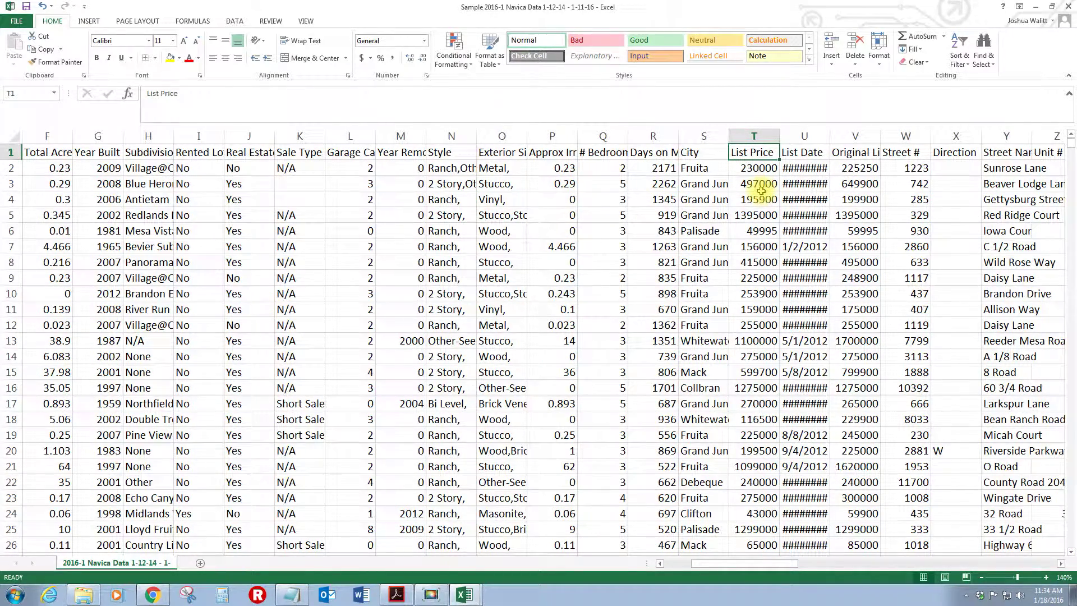
pyautogui.click(859, 152)
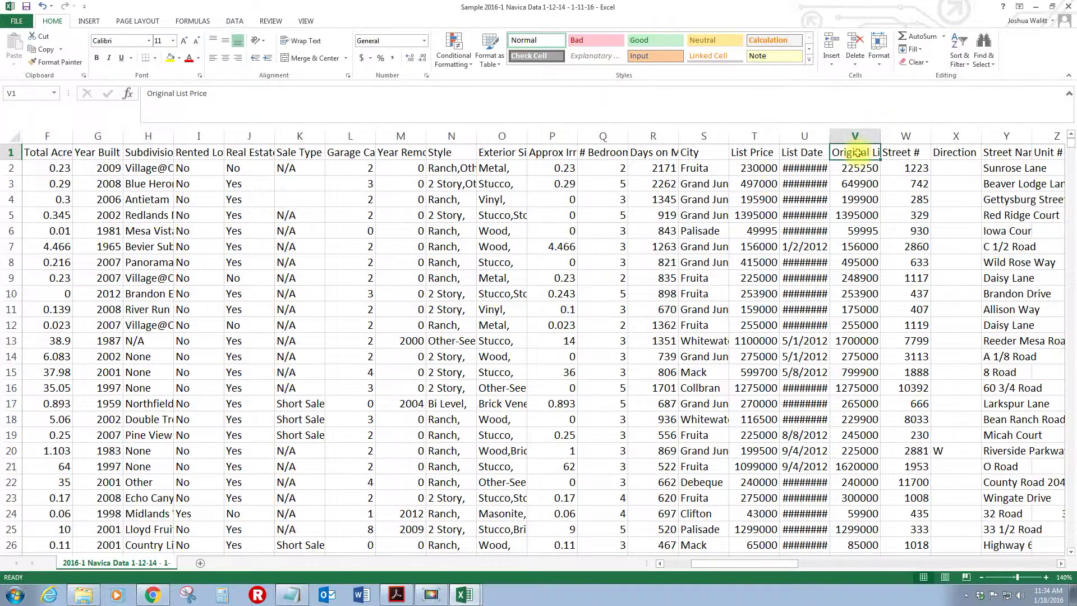
pyautogui.click(756, 152)
pyautogui.click(844, 152)
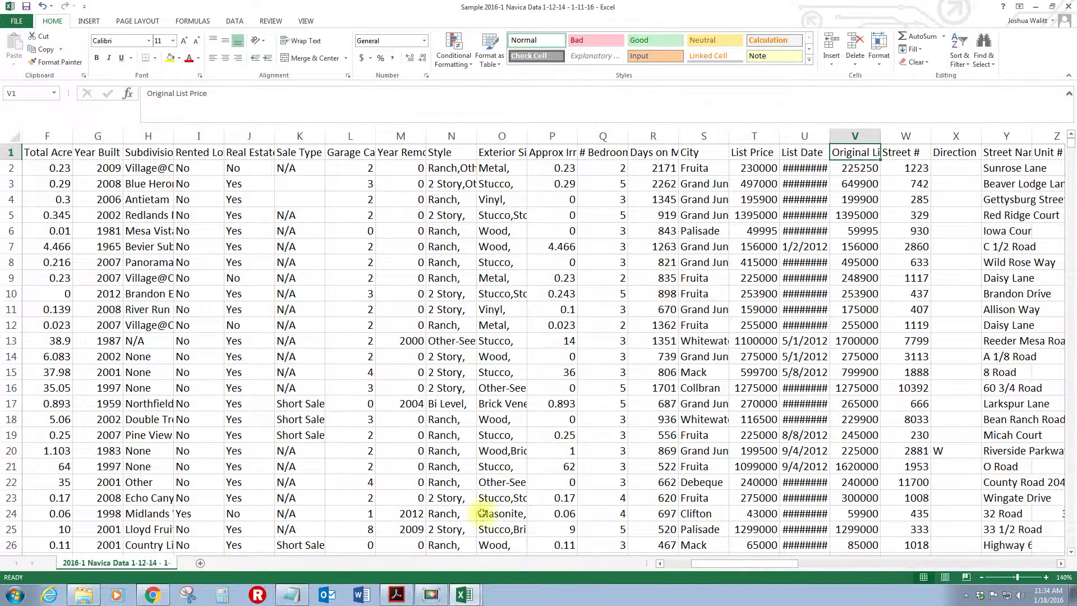
# Step: In the questionnaire, enter List Price for the price at time of sale and Original List Price for the originally listed price
pyautogui.click(433, 536)
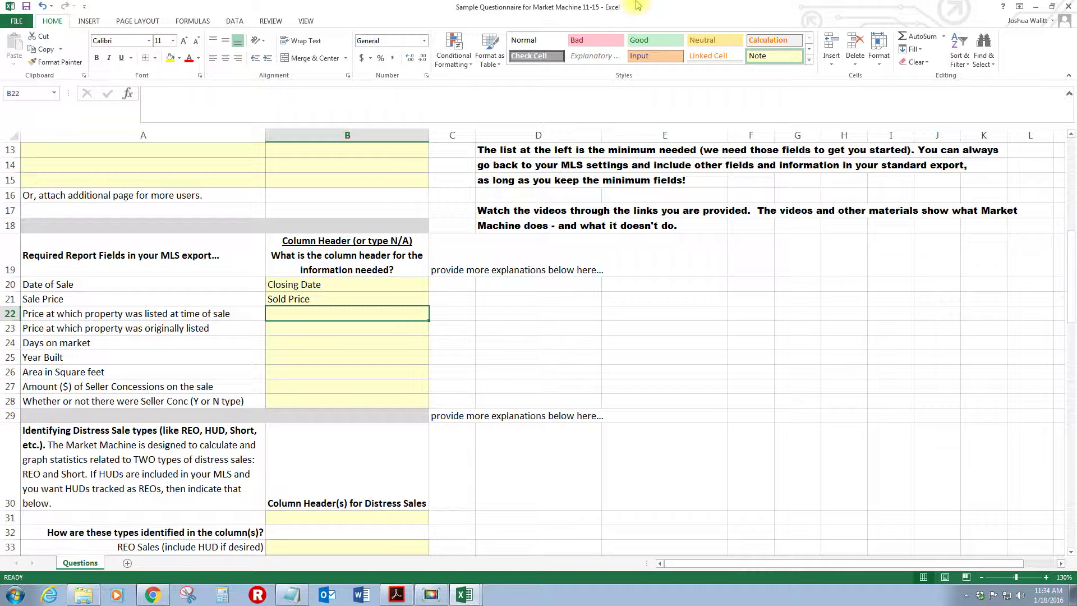
pyautogui.write('List Price')
pyautogui.press('Return')
pyautogui.write('O')
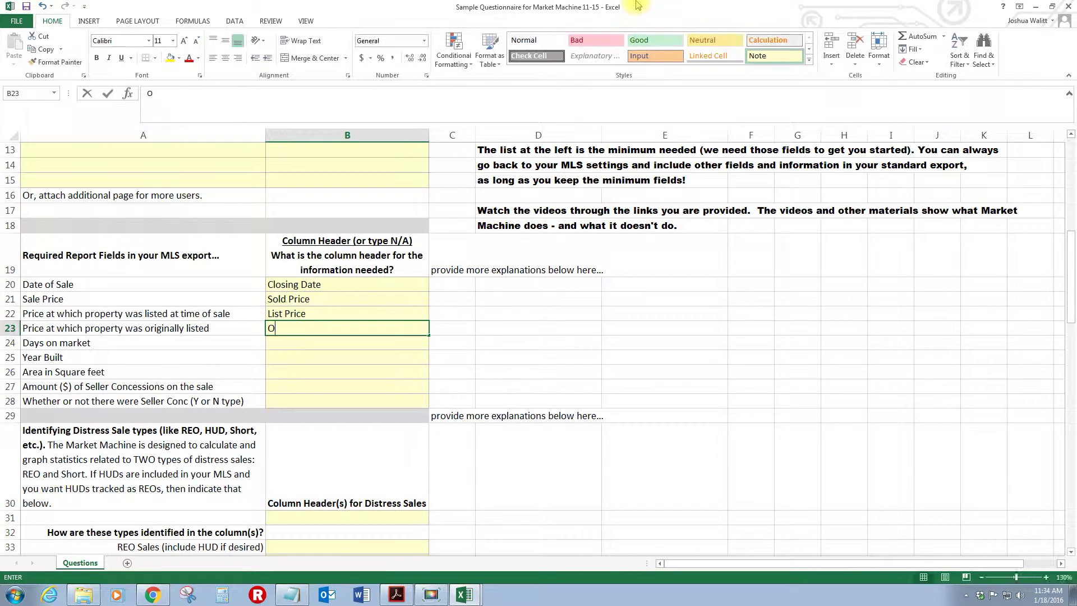
pyautogui.write('riginal List P')
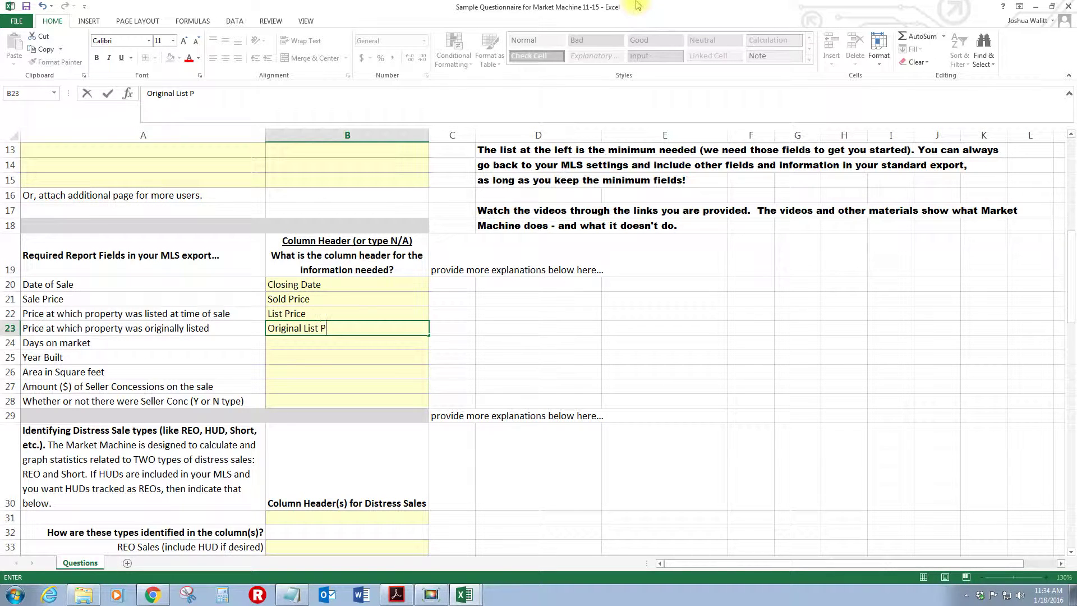
pyautogui.write('rice')
pyautogui.press('Return')
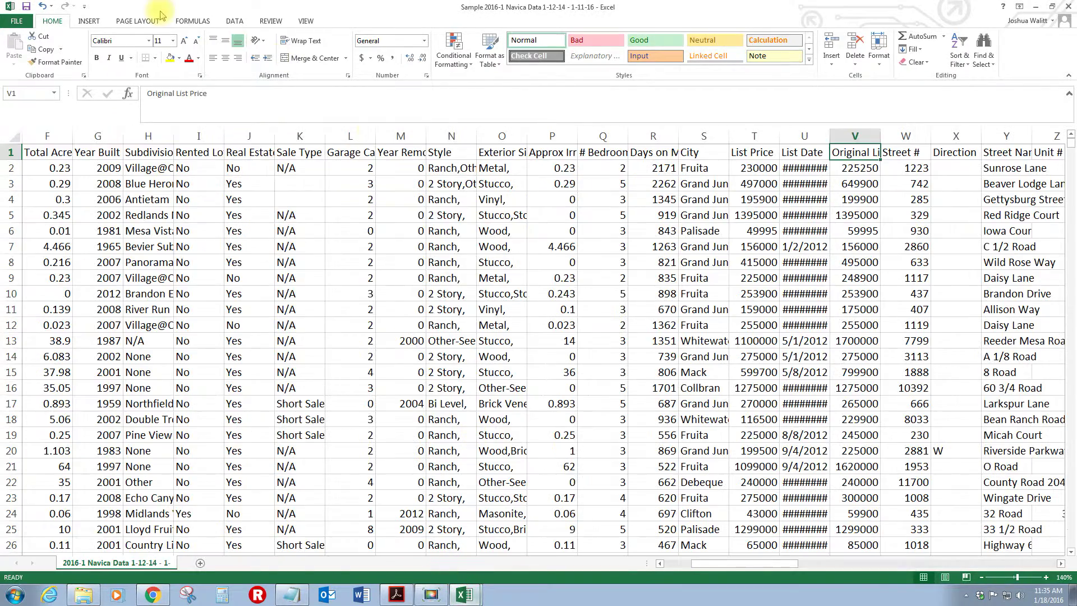
# Step: Examine further column headers in the Navica data workbook, including Rented Lot, Year Built and Subdivision Name
pyautogui.click(464, 595)
pyautogui.click(246, 153)
pyautogui.click(199, 152)
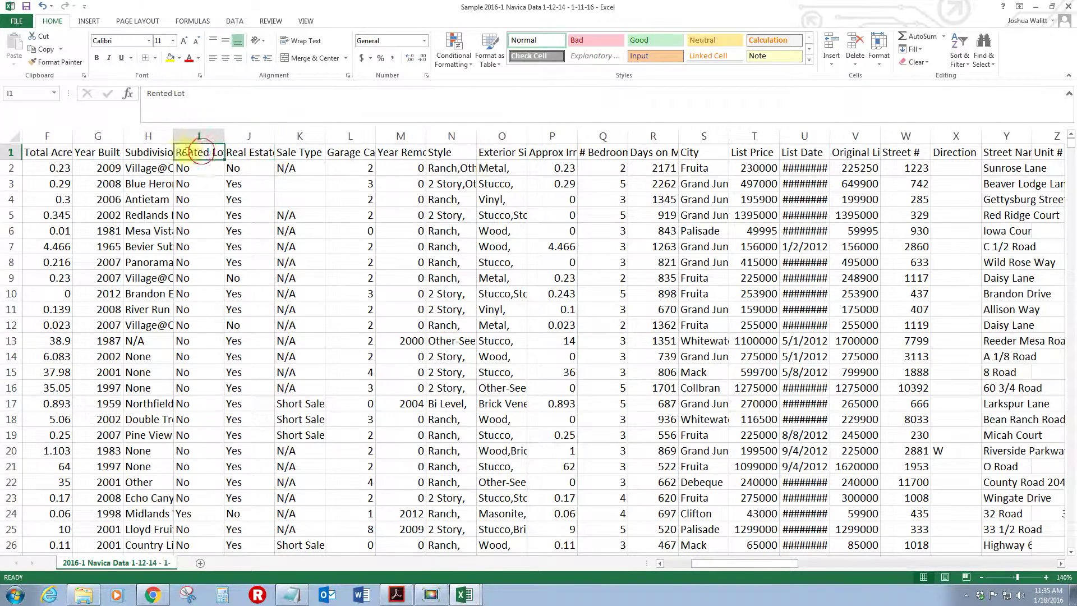
pyautogui.click(149, 152)
pyautogui.click(98, 152)
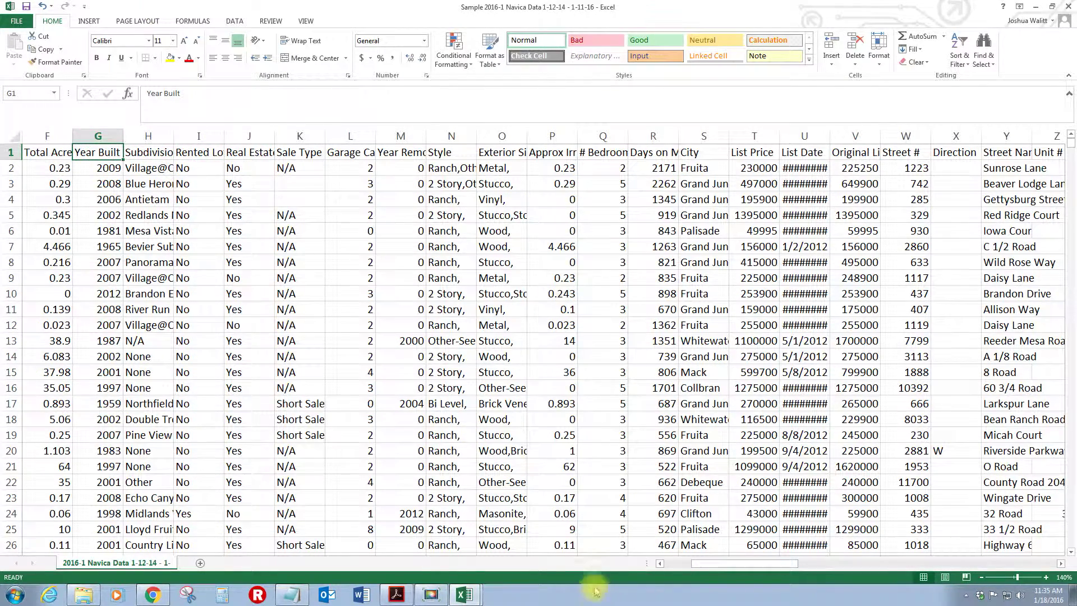
pyautogui.click(673, 565)
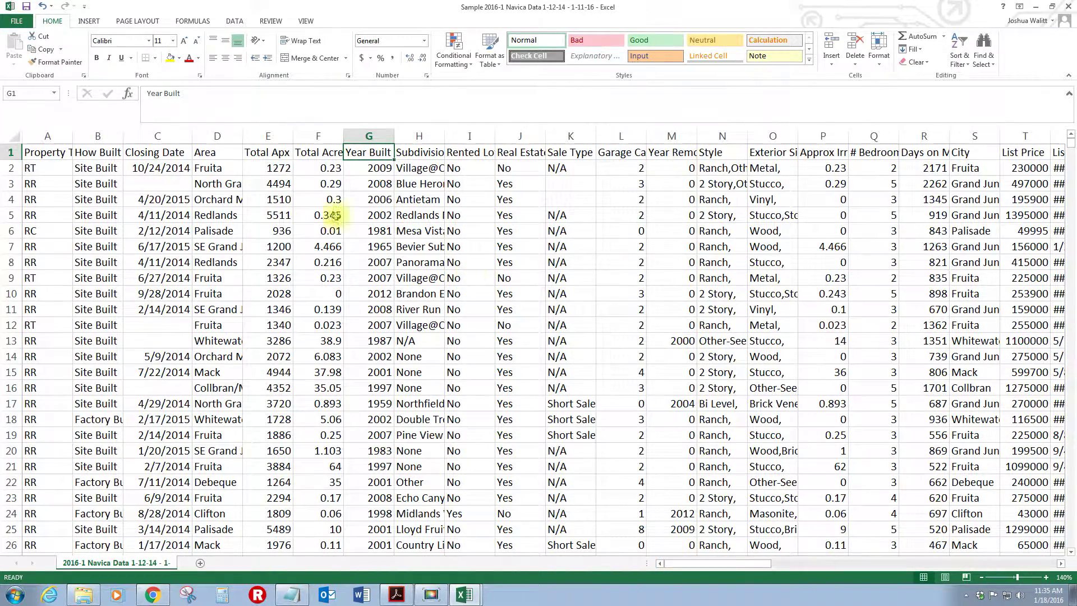
pyautogui.click(410, 153)
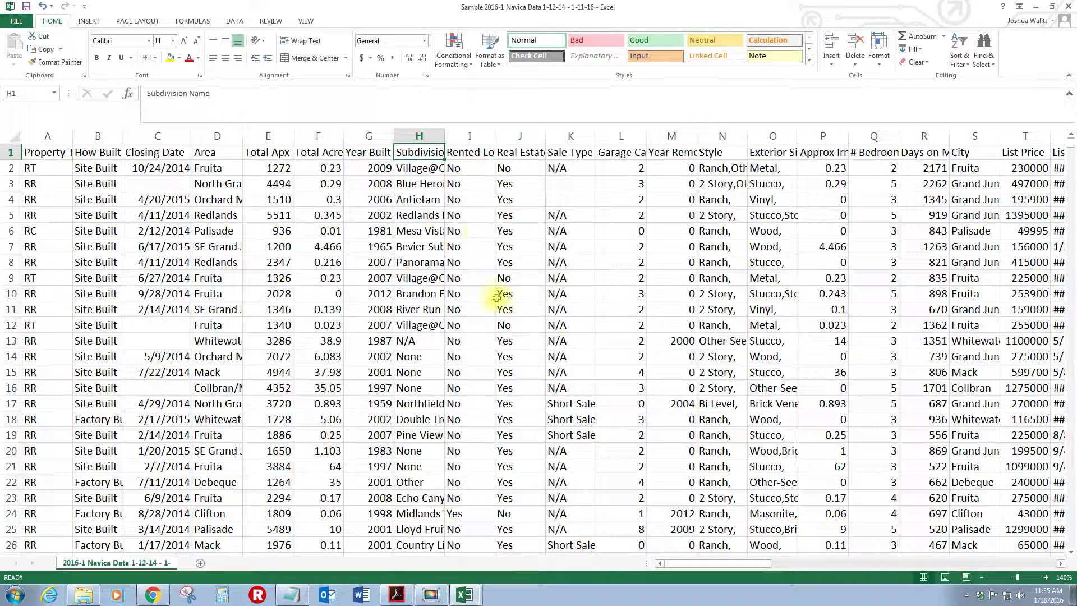
# Step: Return to the questionnaire and go through the unanswered fields from Days on market to the Seller Concessions amount and Y or N type
pyautogui.click(432, 594)
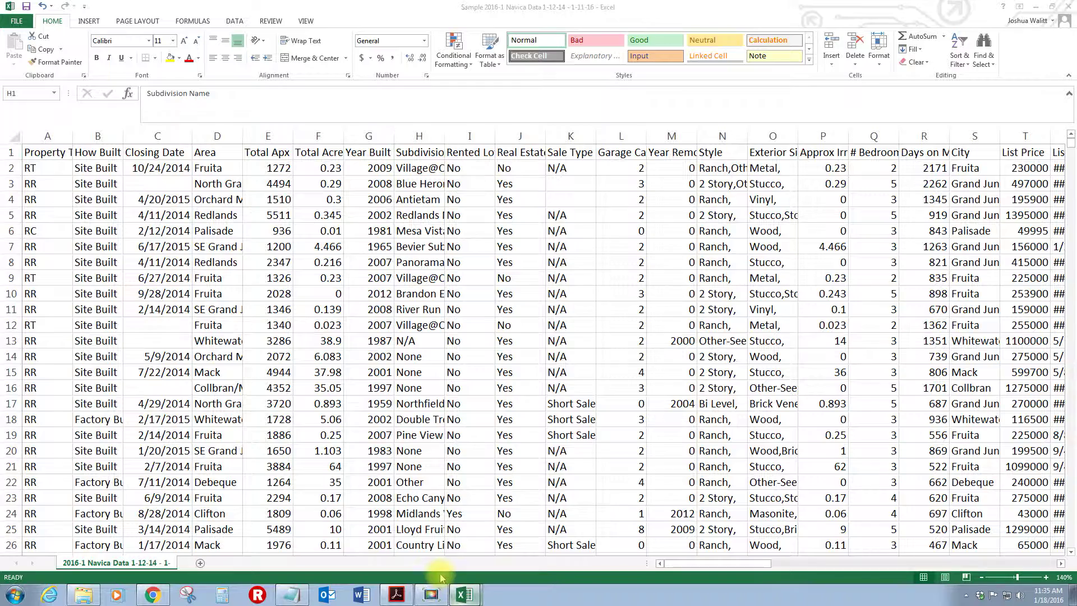
pyautogui.click(455, 541)
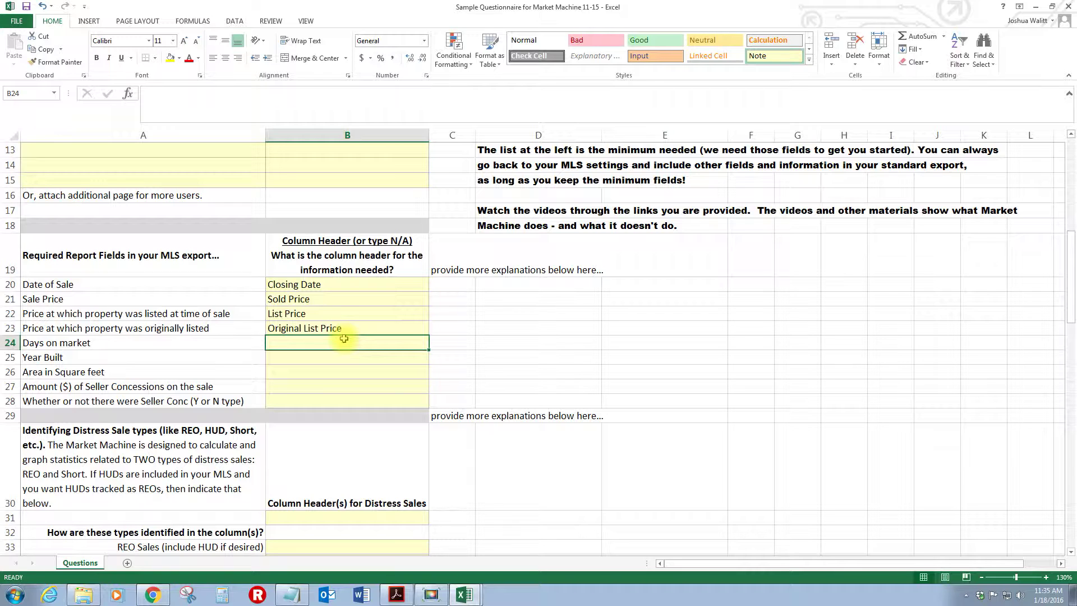
pyautogui.click(293, 355)
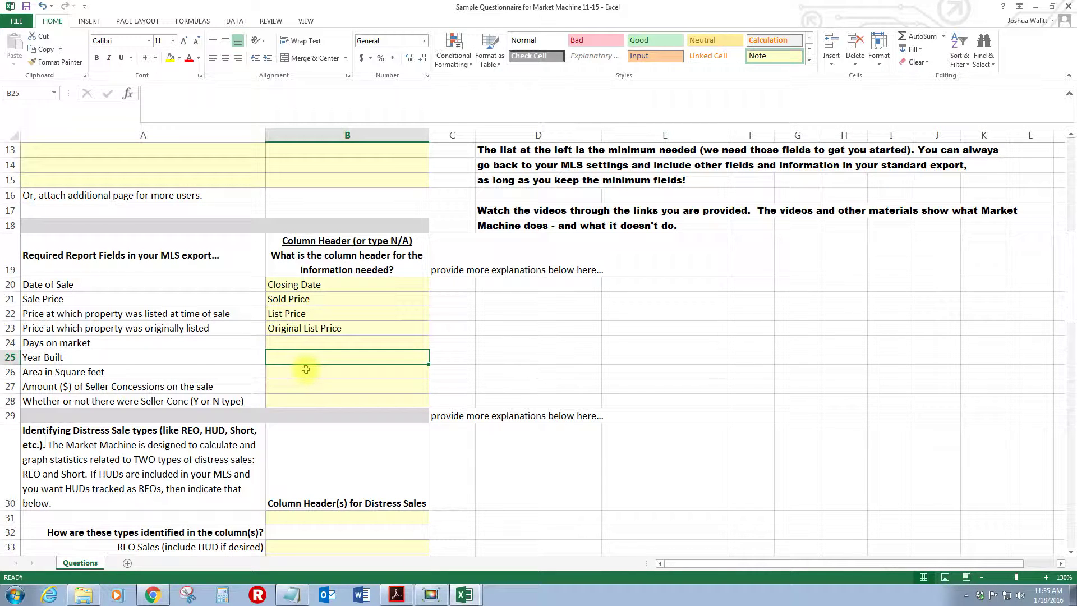
pyautogui.click(305, 370)
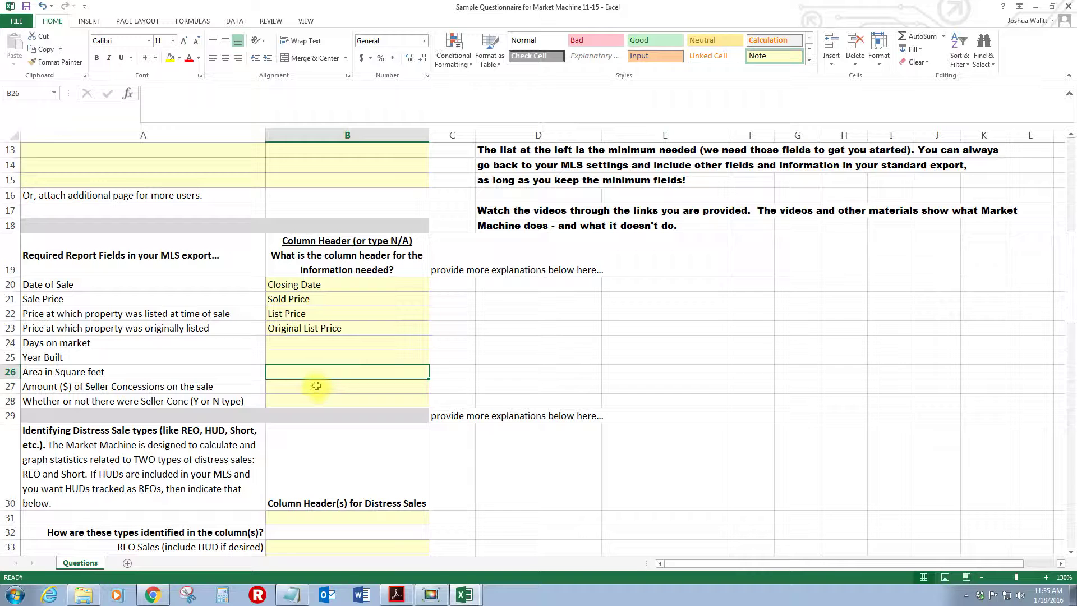
pyautogui.click(317, 386)
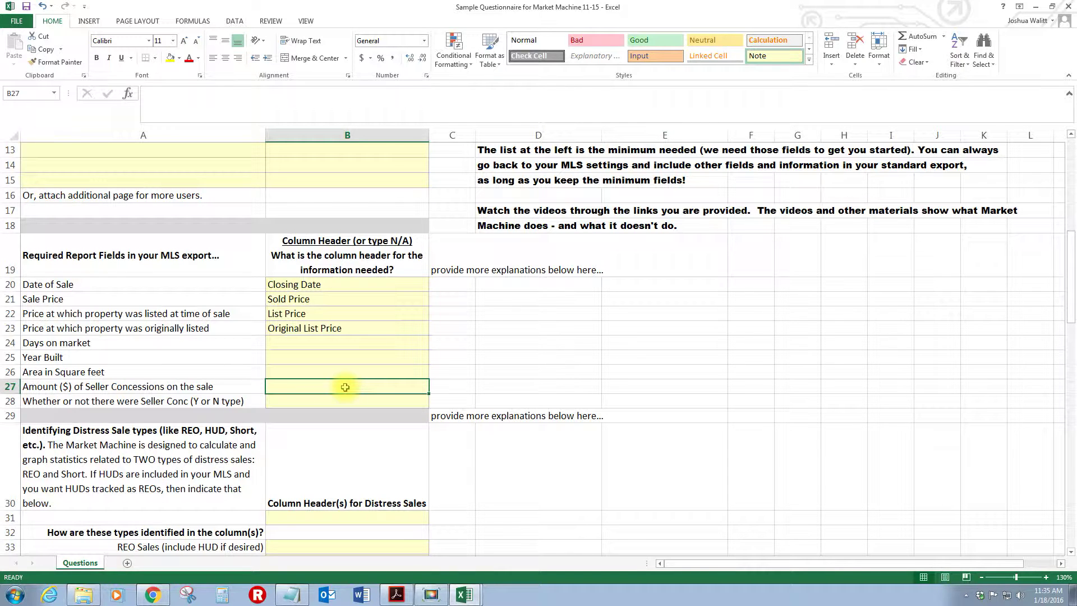
pyautogui.click(327, 401)
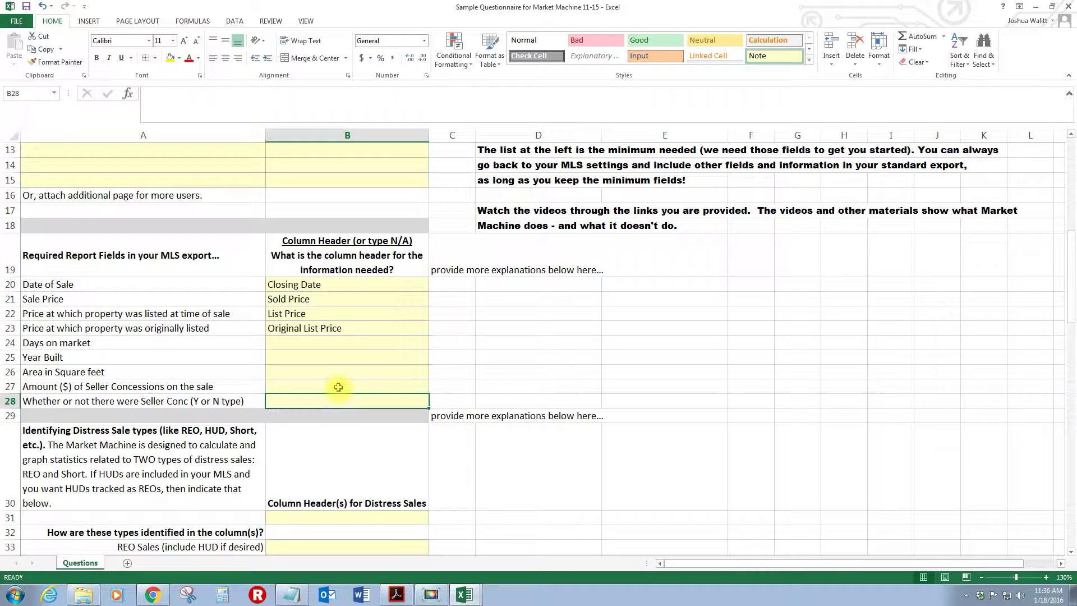
pyautogui.moveTo(452, 385)
pyautogui.mouseDown()
pyautogui.moveTo(451, 401)
pyautogui.moveTo(449, 387)
pyautogui.mouseUp()
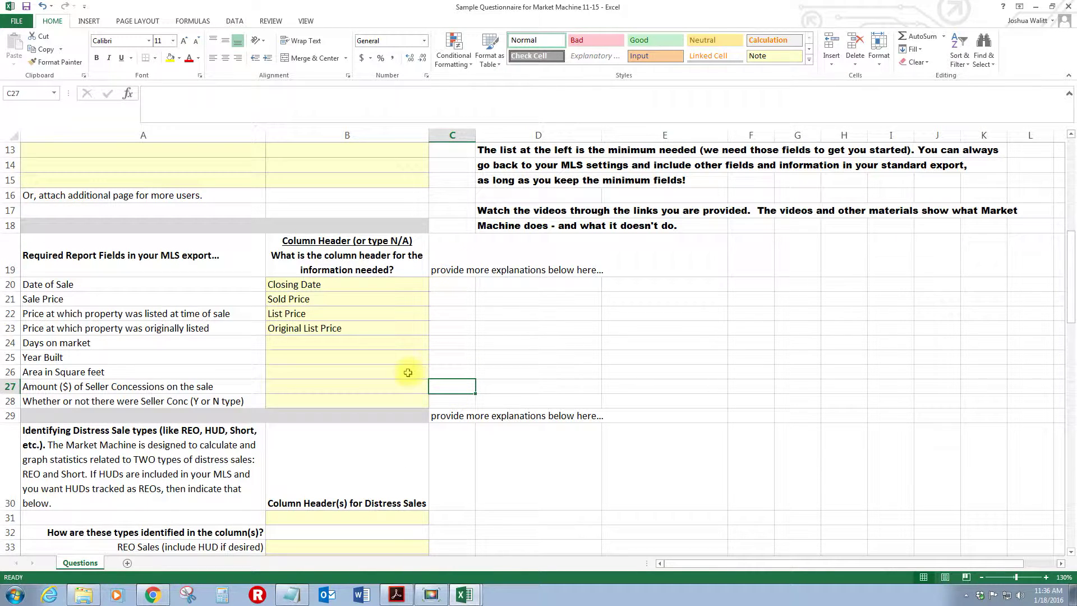
# Step: Go to the questionnaire's distress sales column header field, and locate the Sale Type header in the Navica data workbook
pyautogui.scroll(-3, 250, 365)
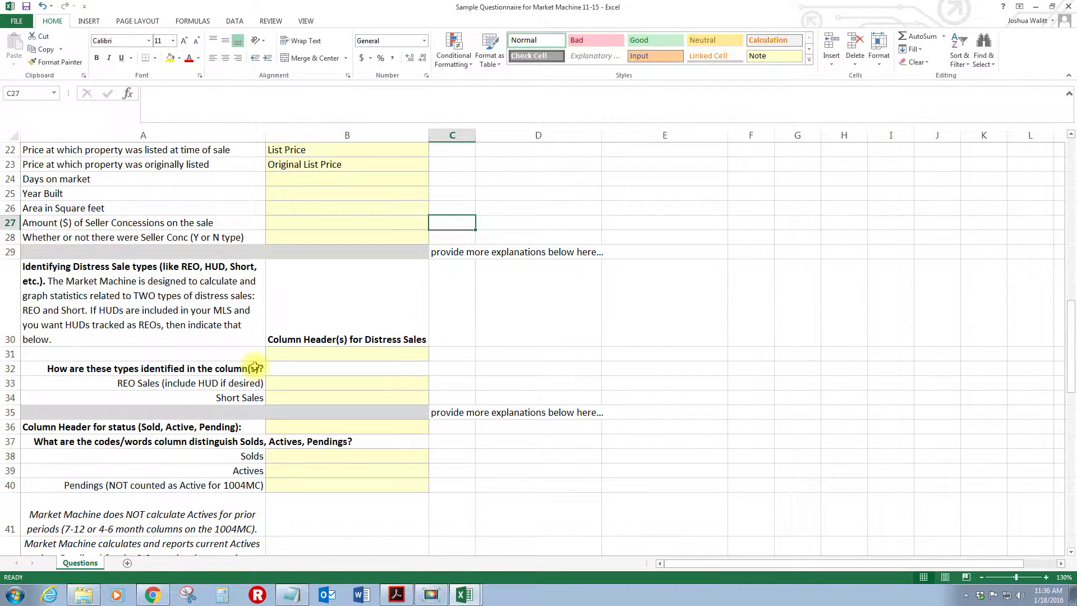
pyautogui.click(311, 353)
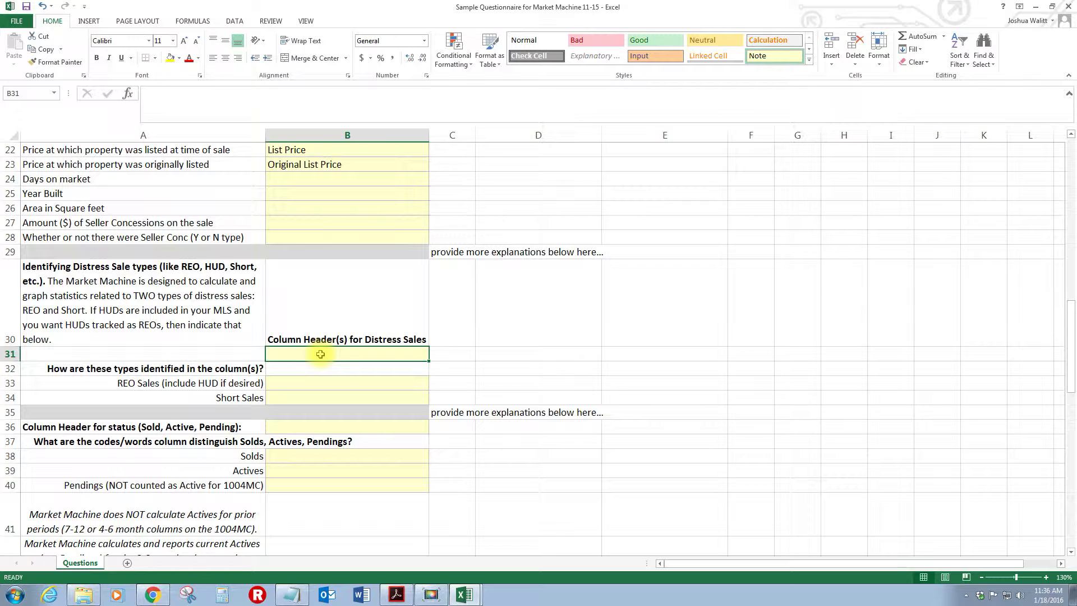
pyautogui.click(461, 594)
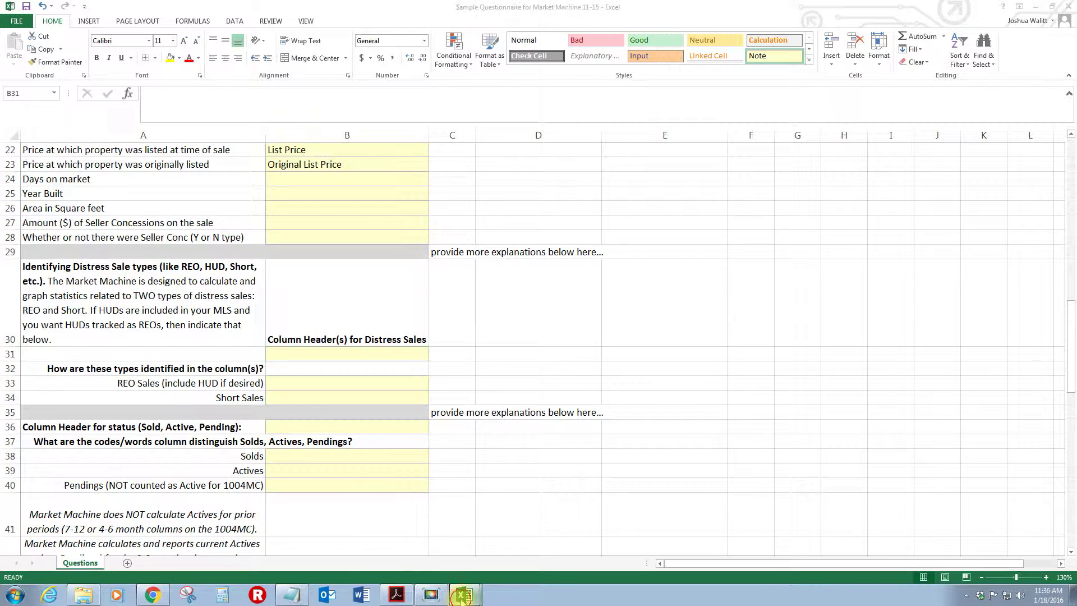
pyautogui.click(458, 575)
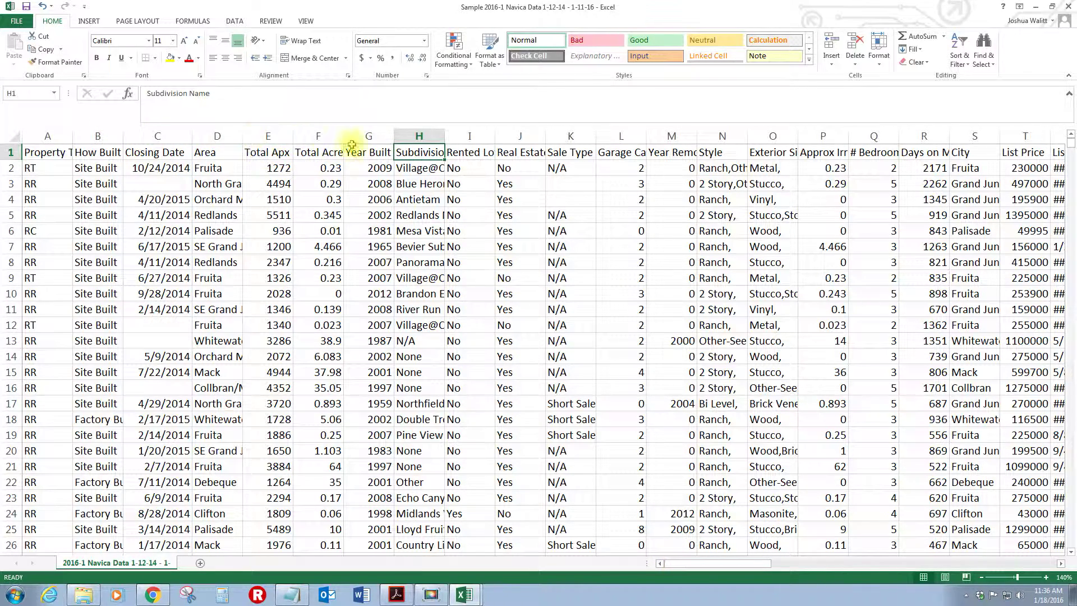
pyautogui.click(581, 154)
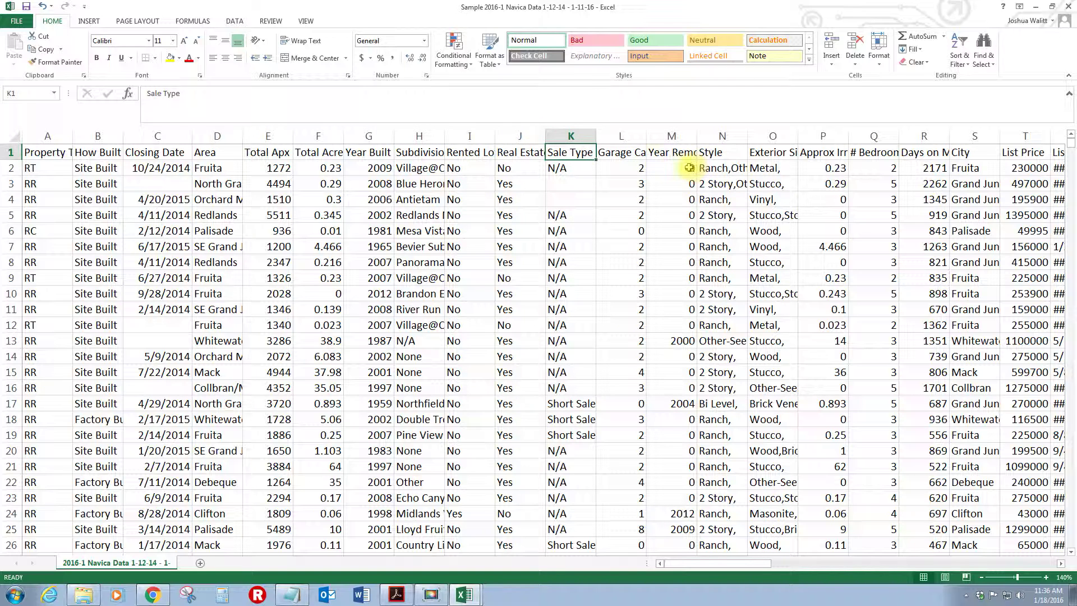
# Step: Examine the Sale Type column entries for the codes that identify short sales, REO and HUD sales
pyautogui.click(572, 168)
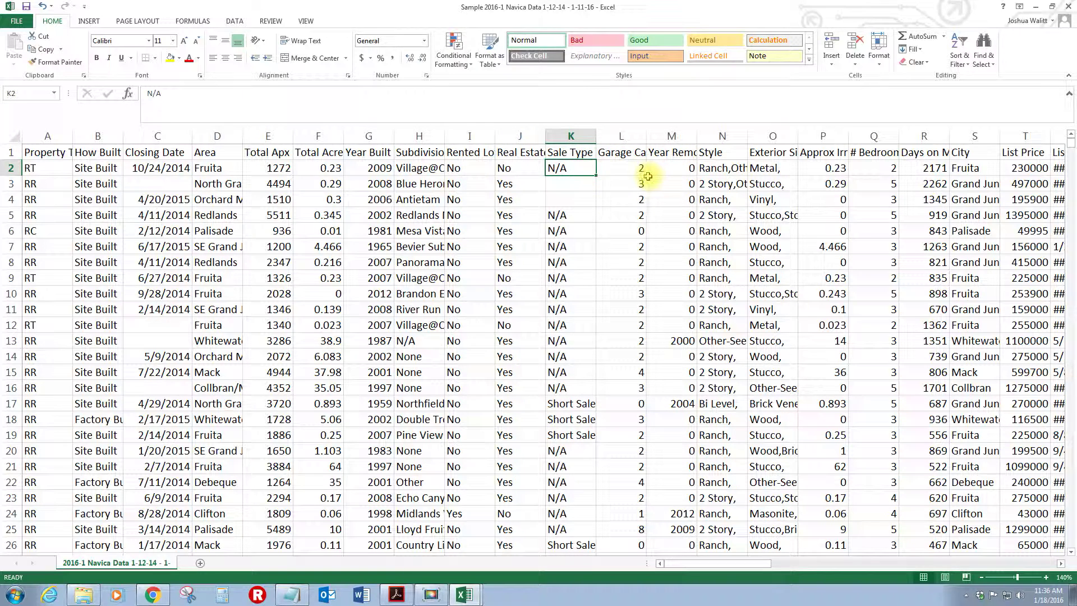
pyautogui.click(561, 182)
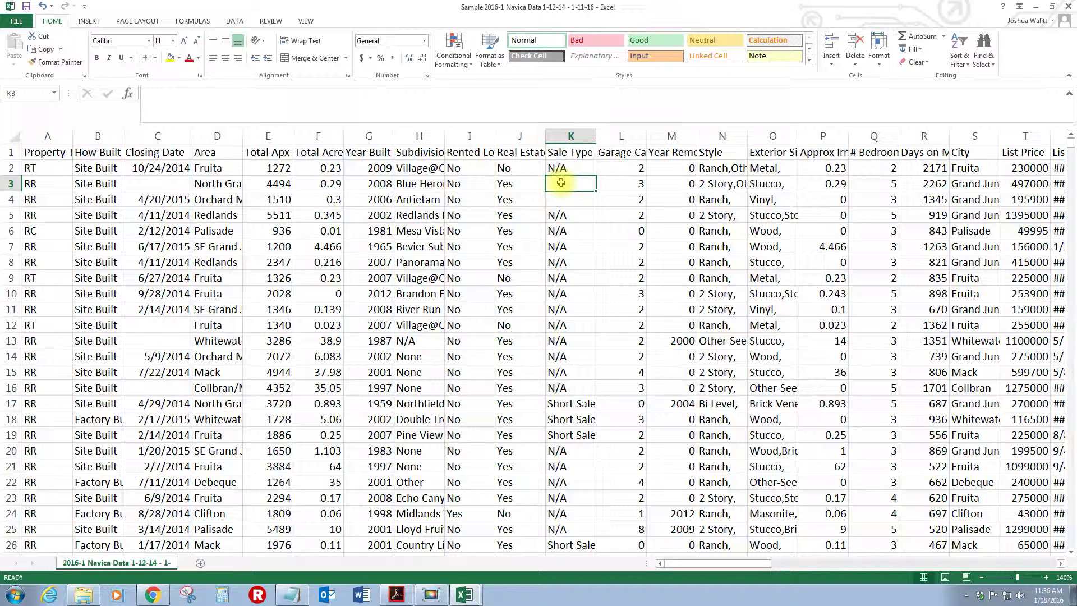
pyautogui.click(569, 405)
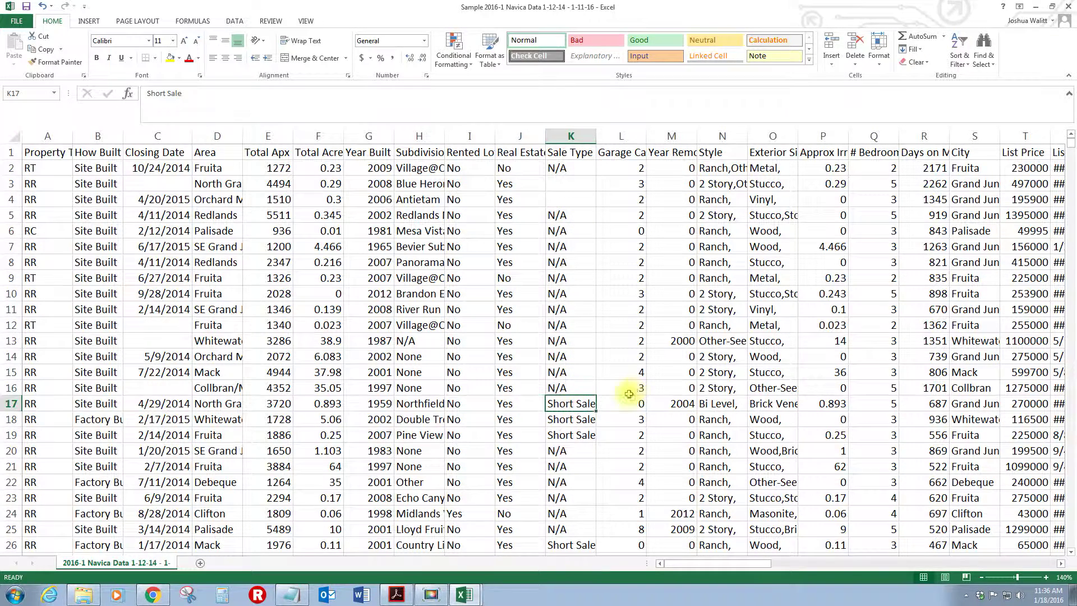
pyautogui.scroll(-3, 573, 422)
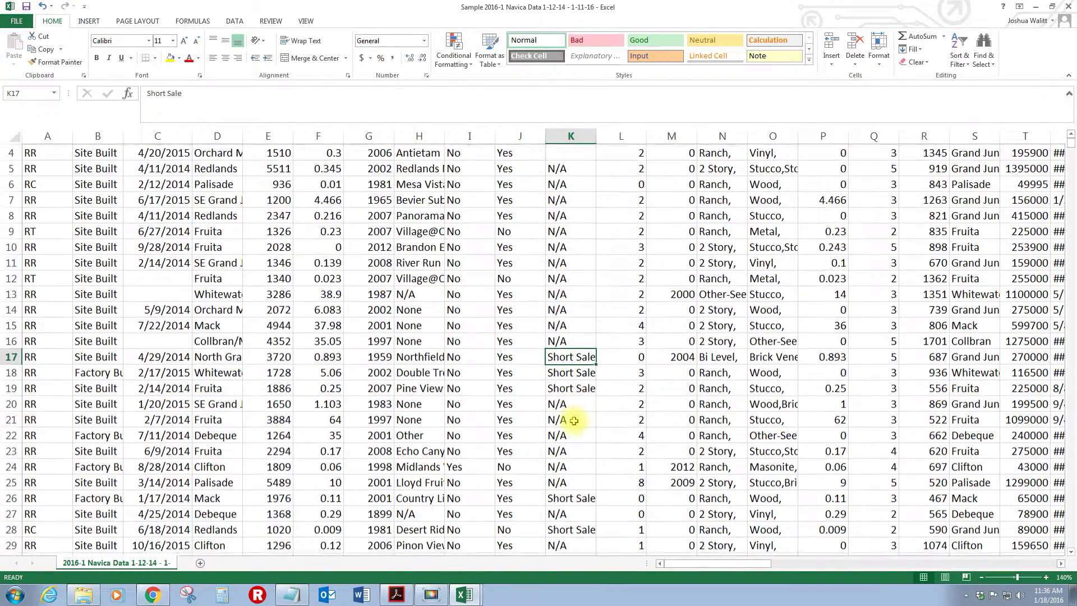
pyautogui.scroll(-10, 573, 421)
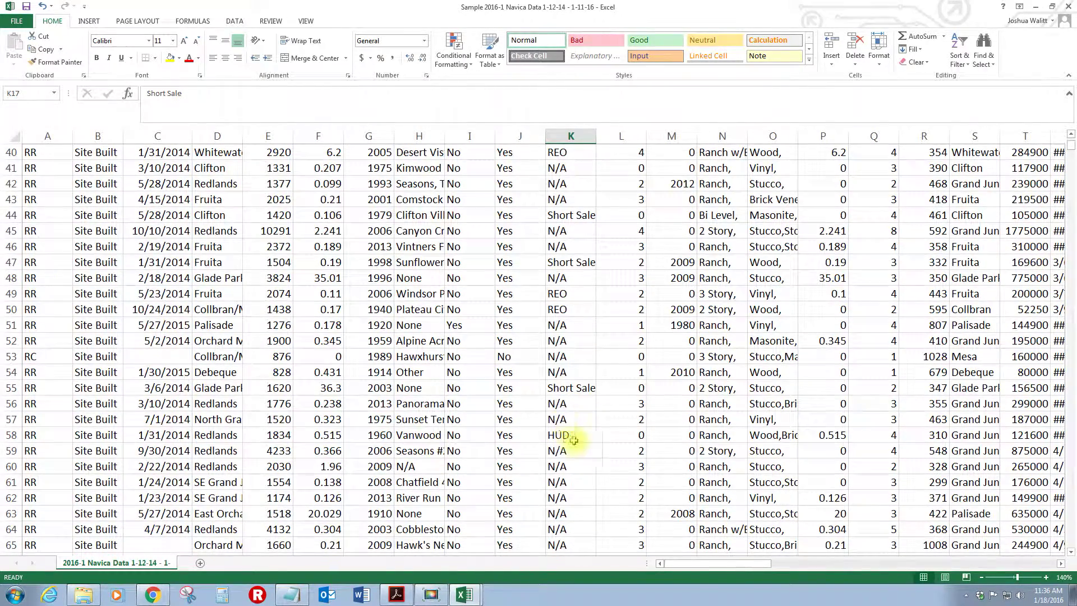
pyautogui.click(563, 436)
pyautogui.click(570, 310)
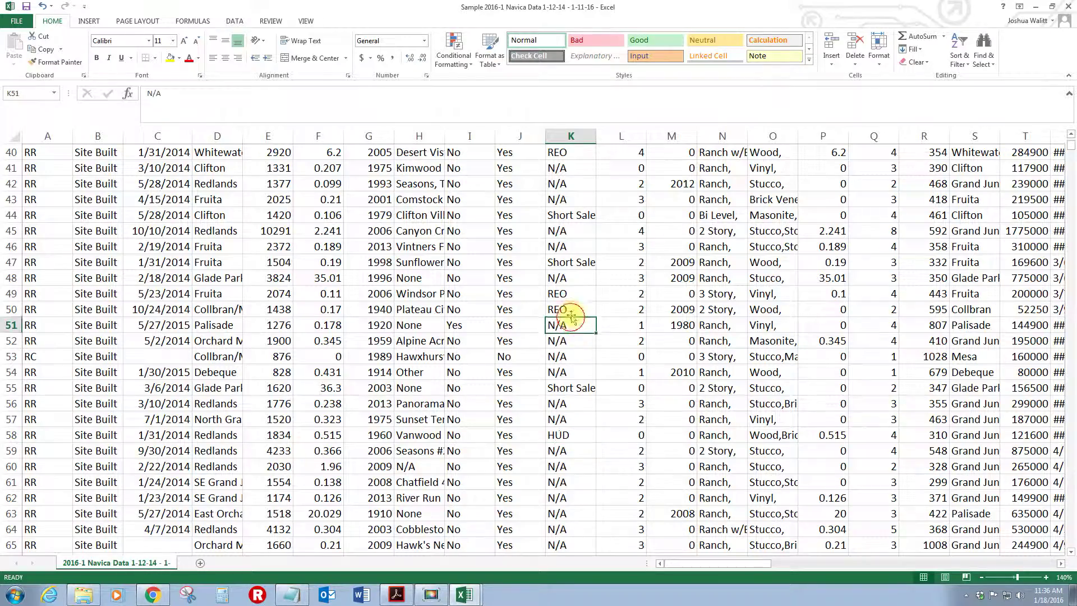
pyautogui.scroll(13, 574, 305)
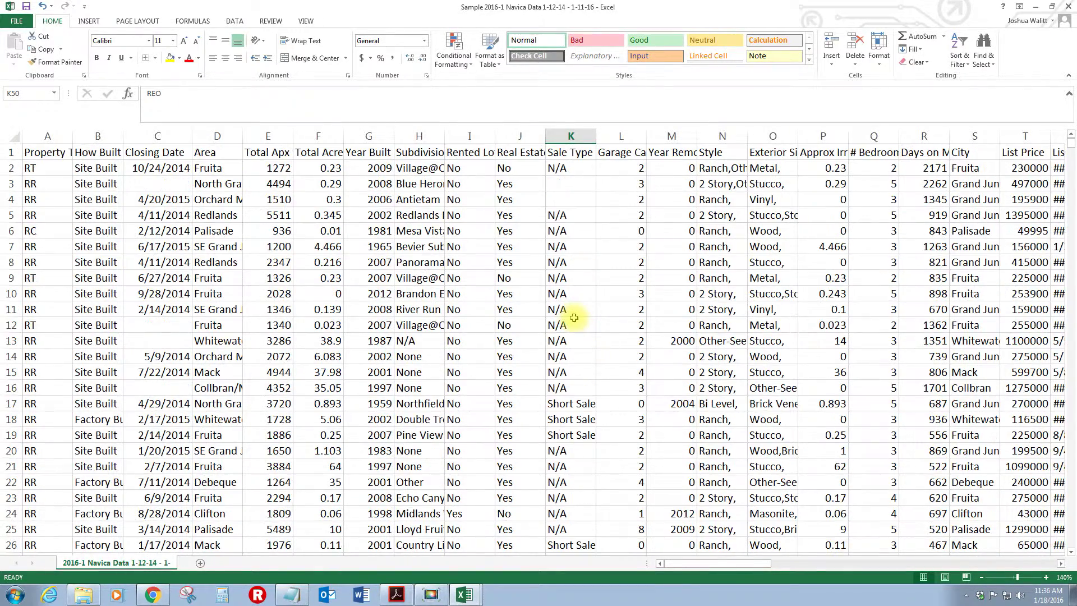
# Step: Check the columns beside Sale Type, including Garage Capacity and Year Remodeled, and look over the first Sale Type entries again
pyautogui.moveTo(571, 135); pyautogui.dragTo(718, 135)
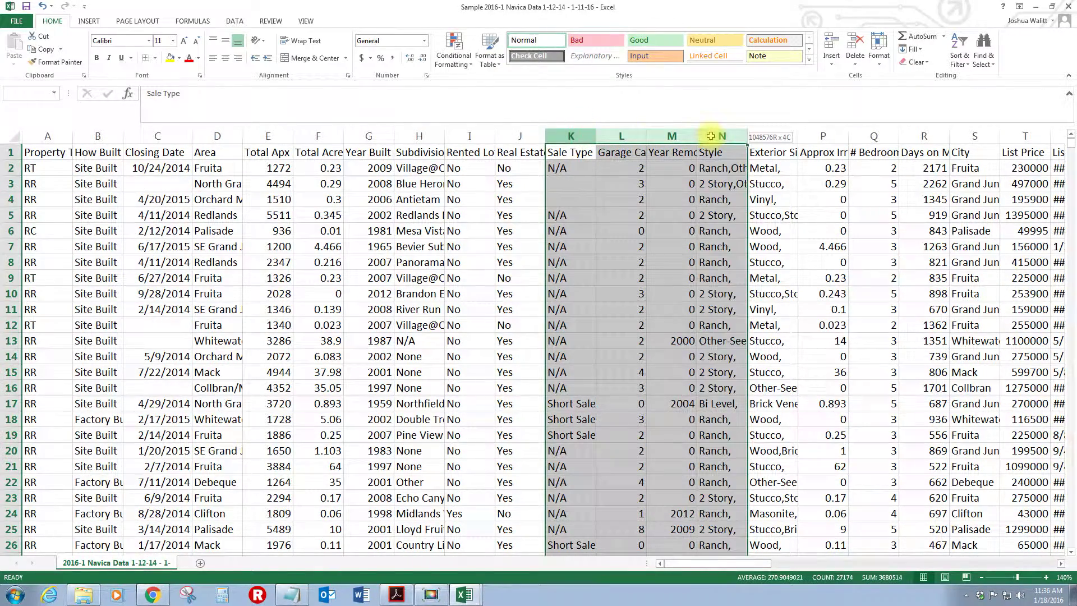
pyautogui.click(570, 152)
pyautogui.click(608, 152)
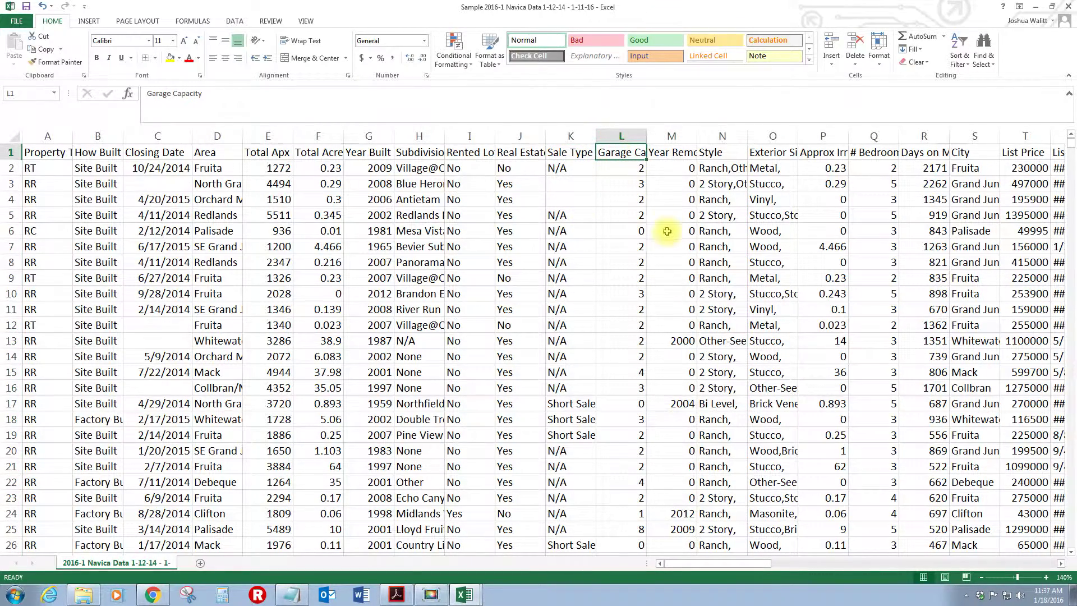
pyautogui.click(666, 153)
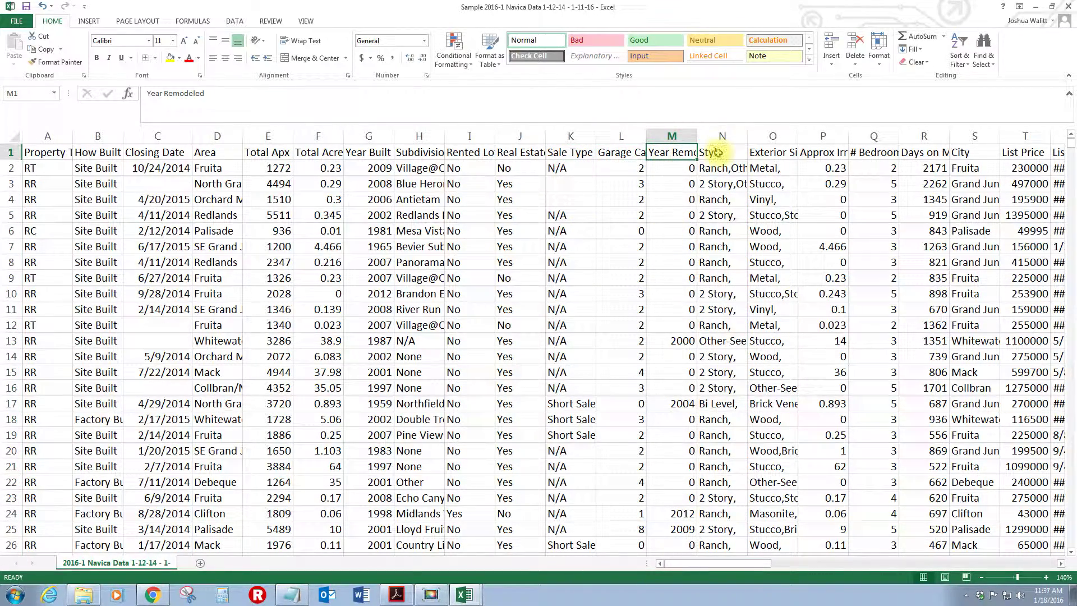
pyautogui.click(572, 167)
pyautogui.click(570, 188)
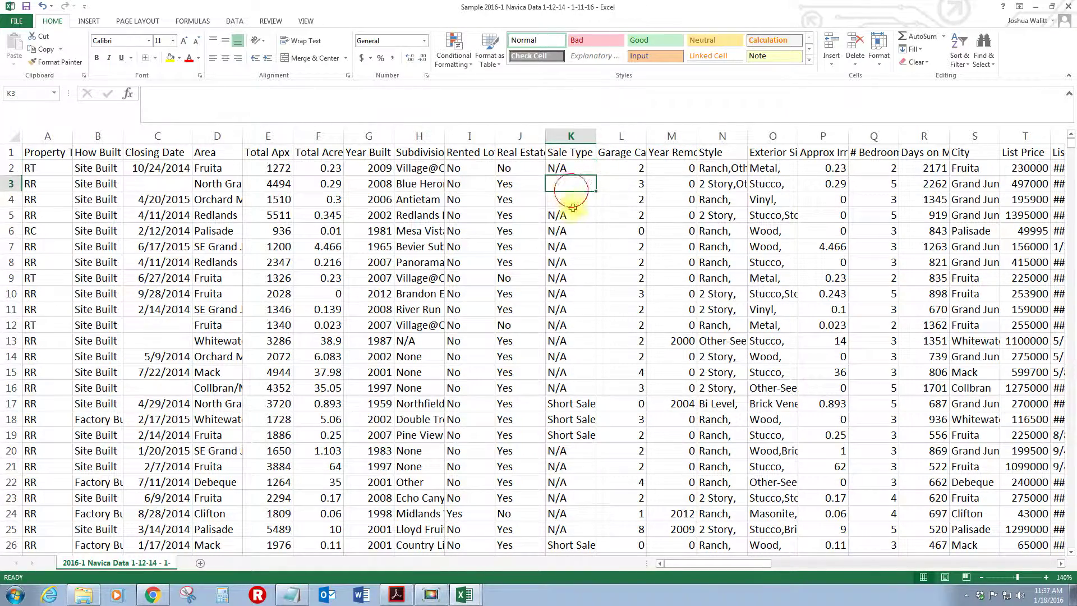
pyautogui.click(573, 211)
pyautogui.click(578, 247)
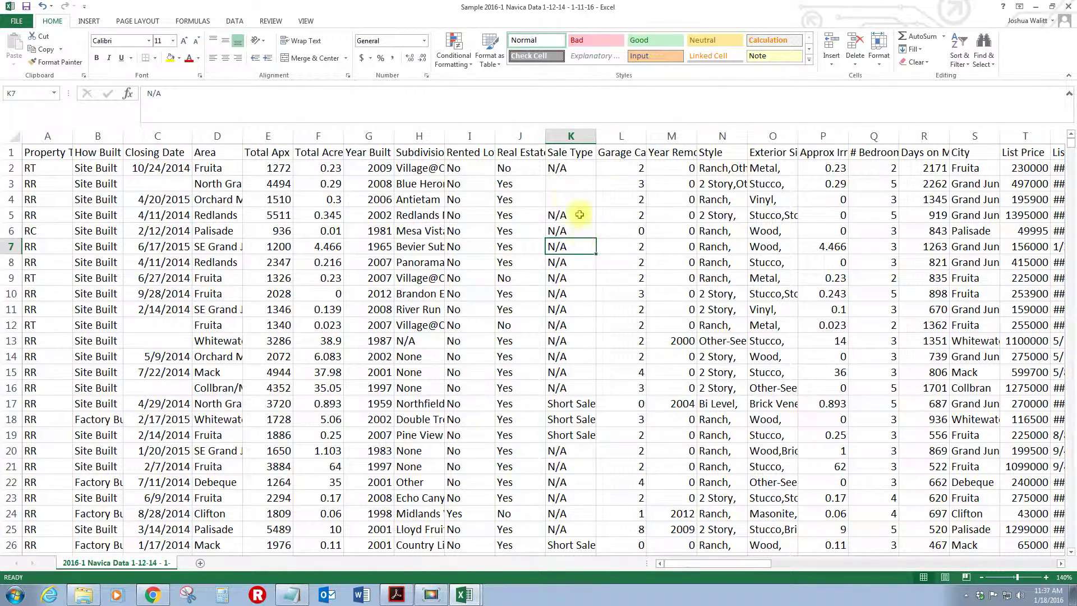
# Step: Return to the questionnaire and review the distress sale fields for the column header, REO Sales and Short Sales
pyautogui.click(464, 596)
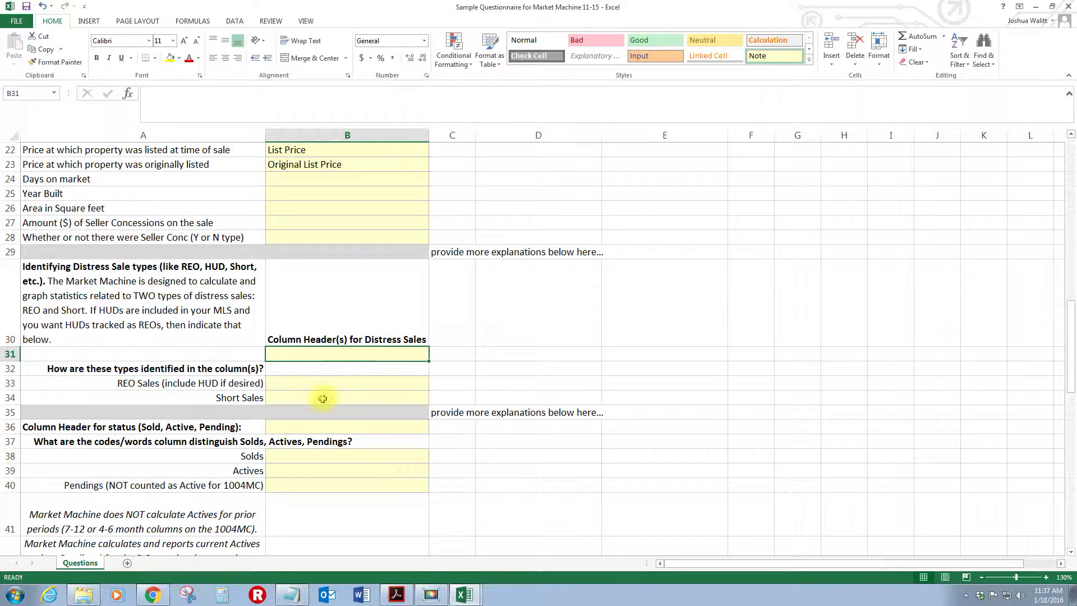
pyautogui.click(332, 381)
pyautogui.click(332, 397)
pyautogui.click(334, 382)
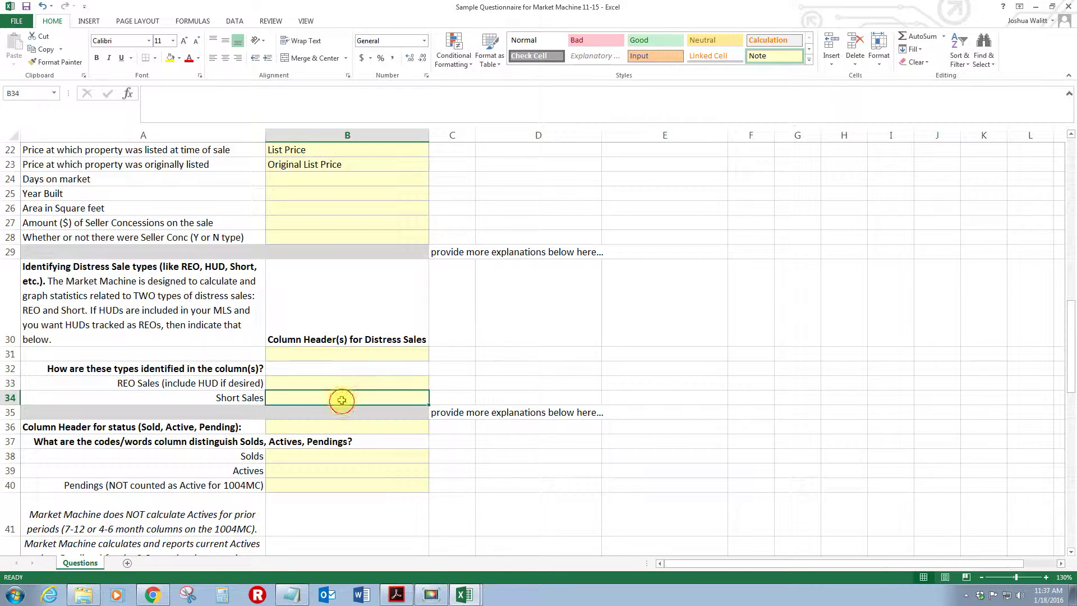
pyautogui.click(343, 397)
pyautogui.click(434, 368)
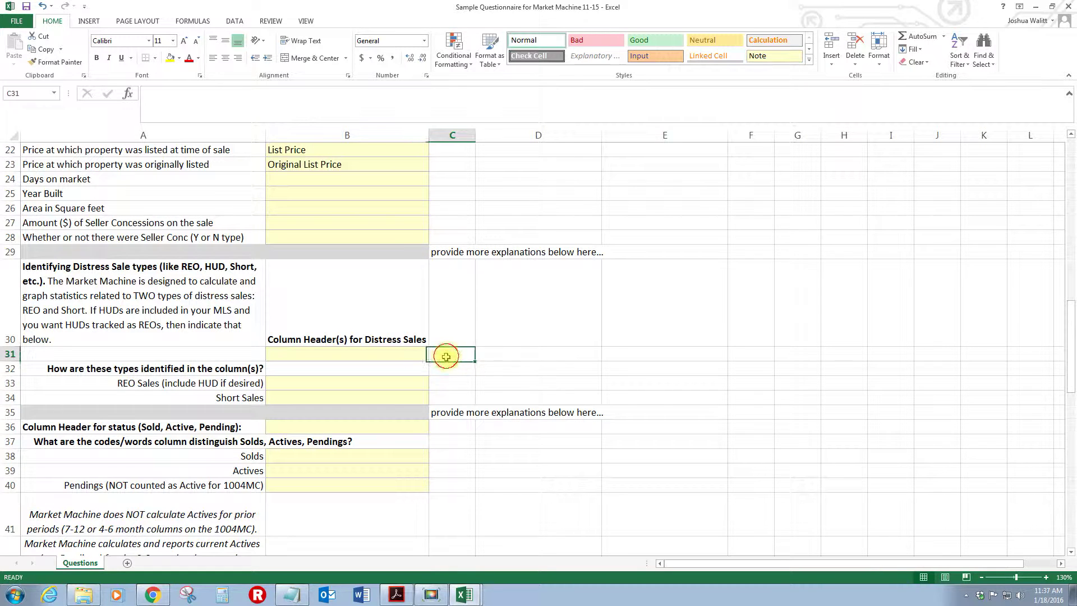
pyautogui.click(458, 399)
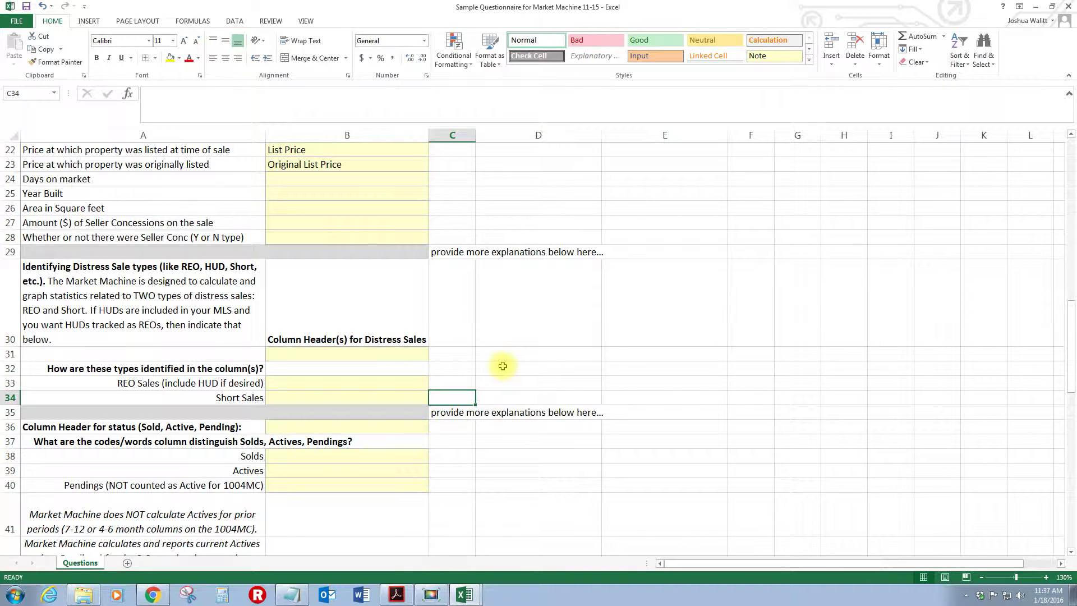
pyautogui.click(443, 594)
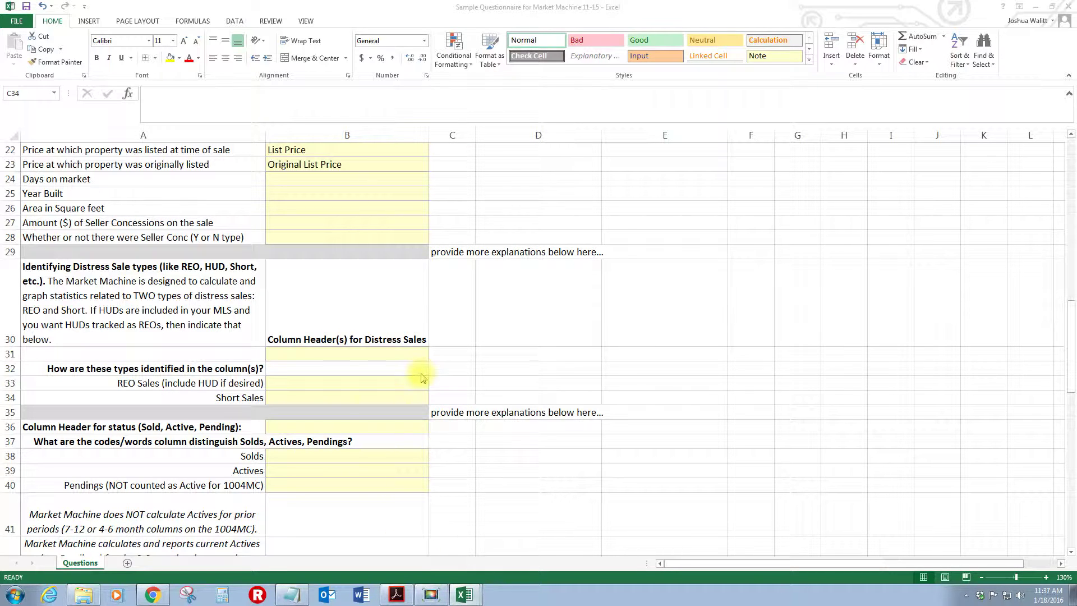
# Step: Select the questionnaire's status column header field, and locate the Property Status column in the Navica data workbook
pyautogui.click(337, 426)
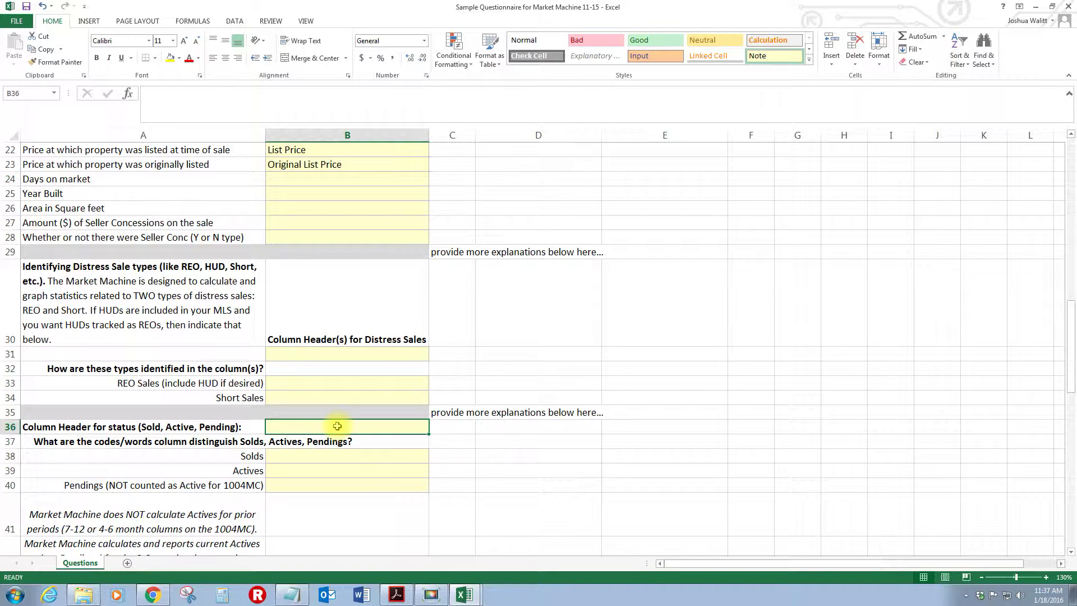
pyautogui.scroll(-1, 337, 425)
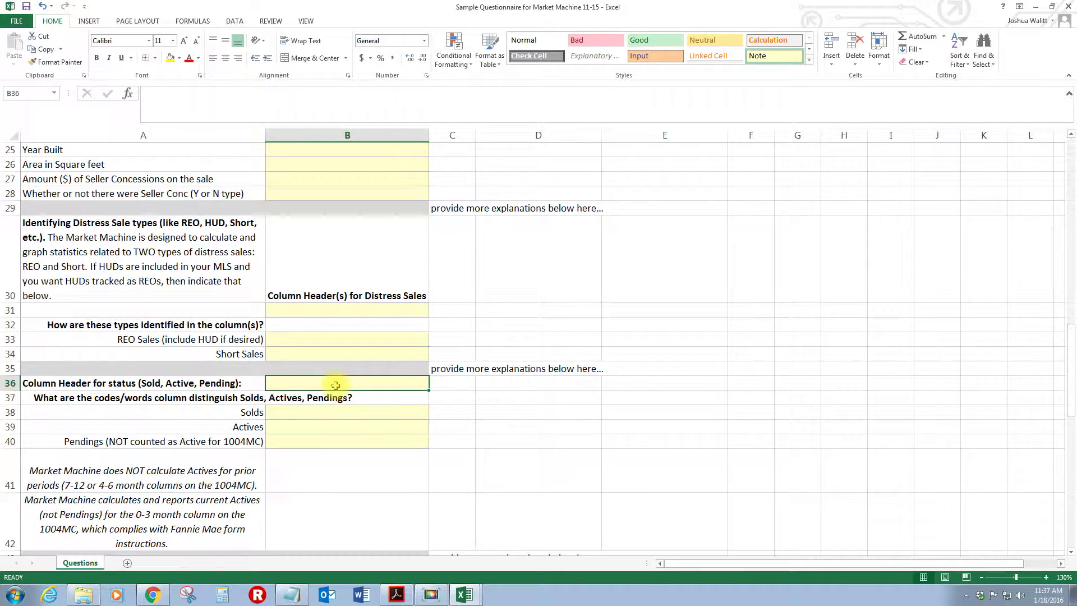
pyautogui.click(465, 595)
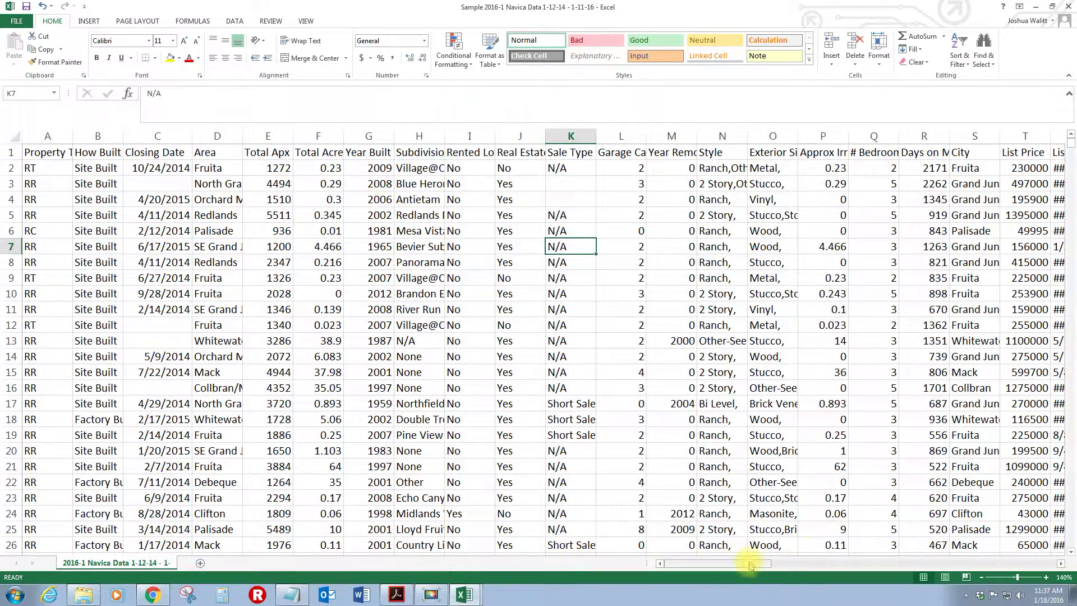
pyautogui.moveTo(750, 565); pyautogui.dragTo(1058, 567)
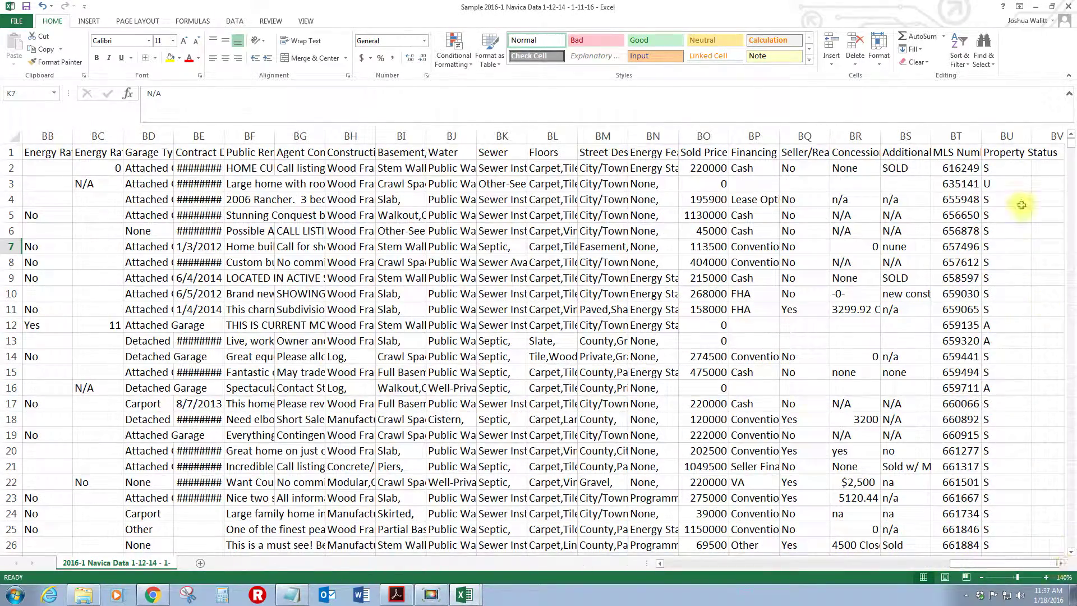
# Step: Examine the Property Status column for the codes used to distinguish sold, active and other listings
pyautogui.click(1006, 170)
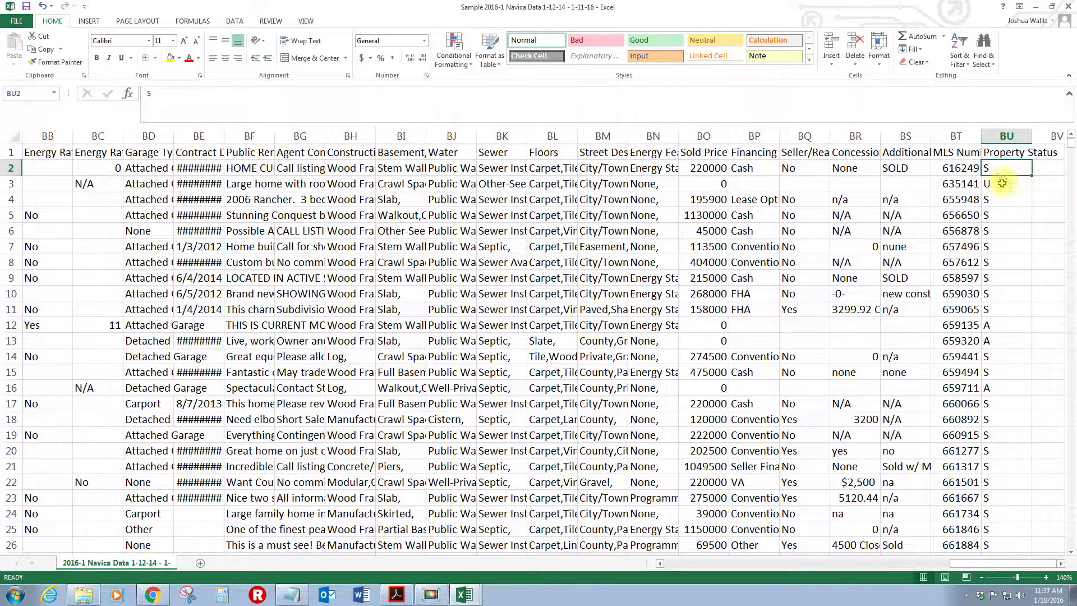
pyautogui.click(991, 331)
pyautogui.scroll(-18, 1010, 443)
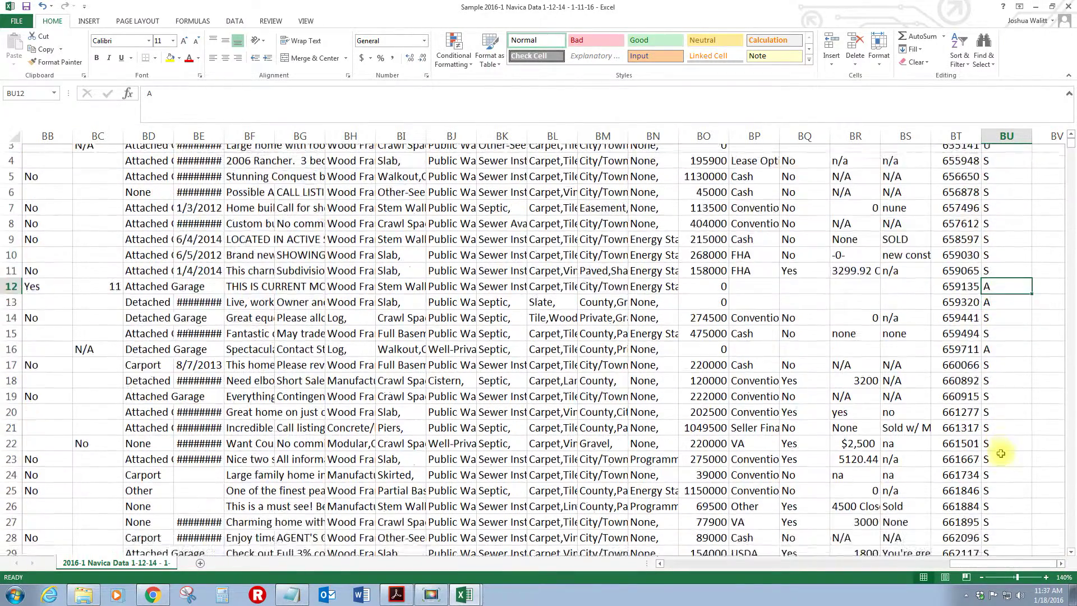
pyautogui.scroll(-20, 1012, 442)
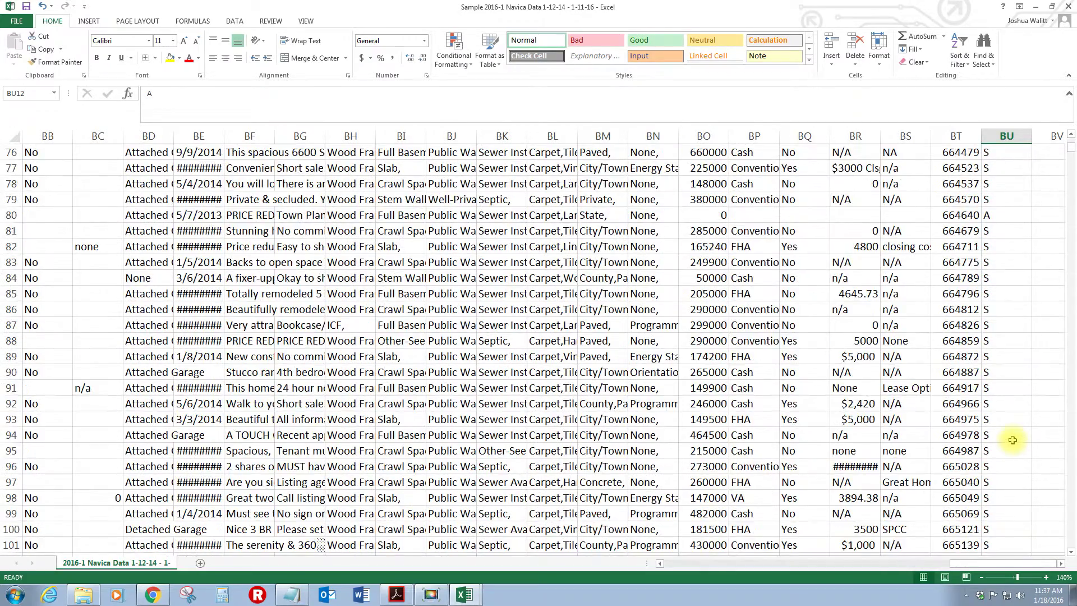
pyautogui.scroll(-20, 1013, 441)
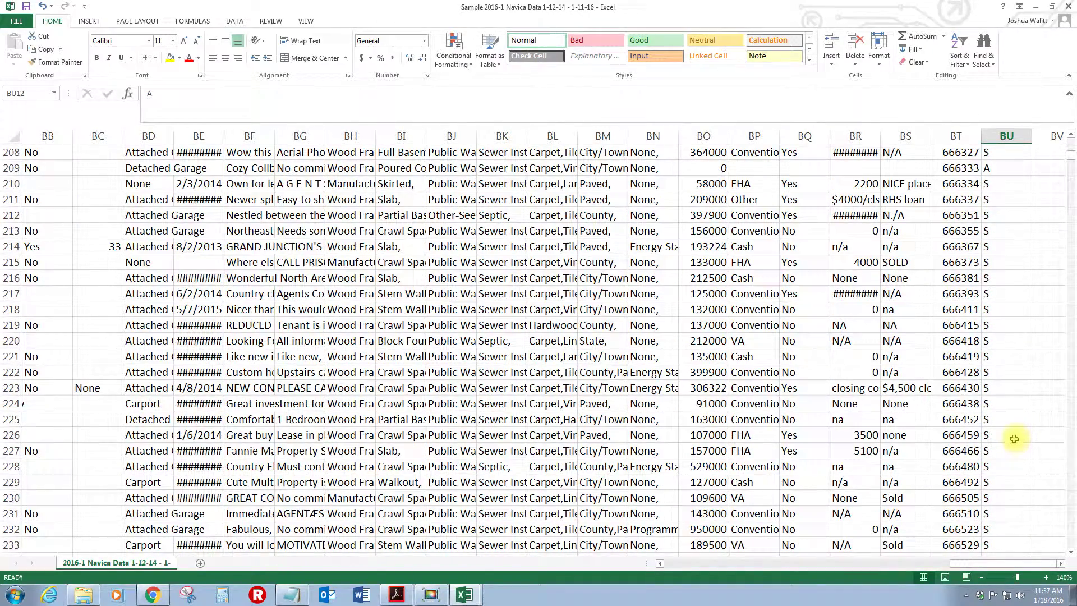
pyautogui.scroll(6, 1012, 415)
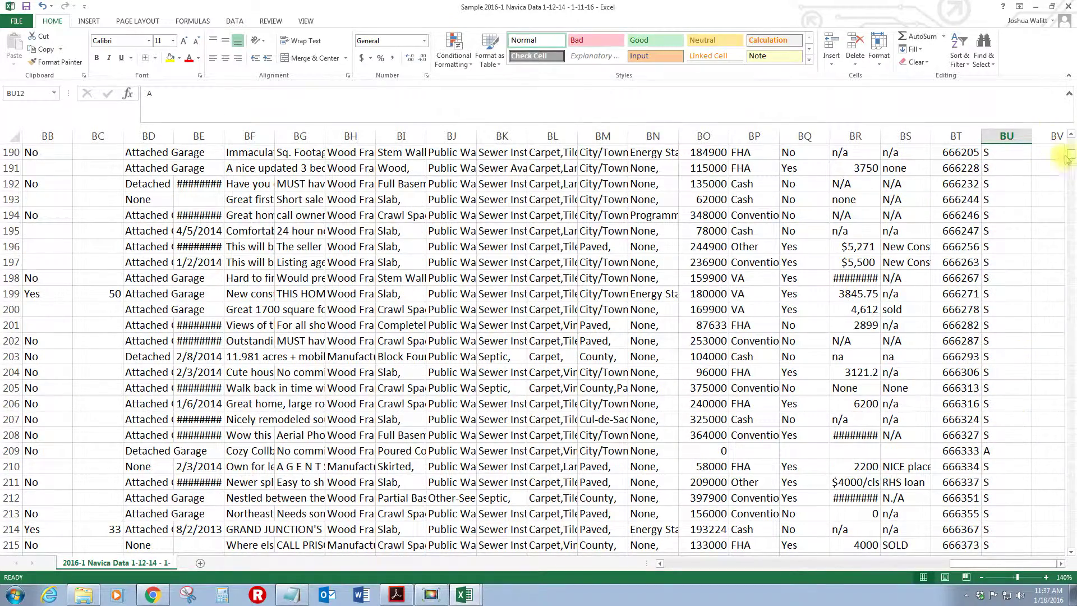
pyautogui.moveTo(1068, 159); pyautogui.dragTo(1066, 146)
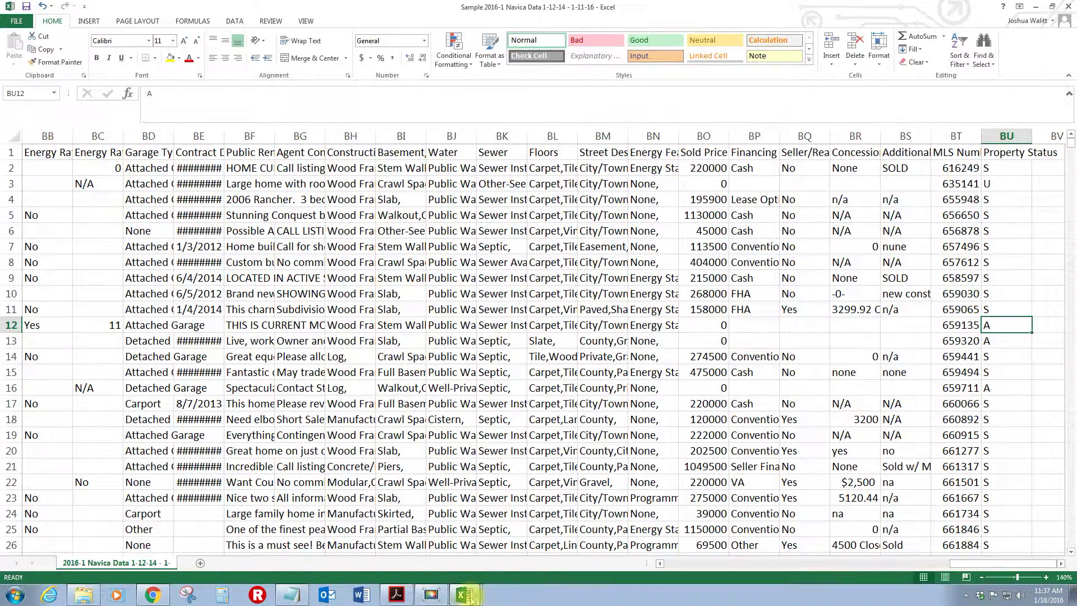
# Step: In the questionnaire, enter Property Status as the column header for status (Sold, Active, Pending)
pyautogui.click(443, 555)
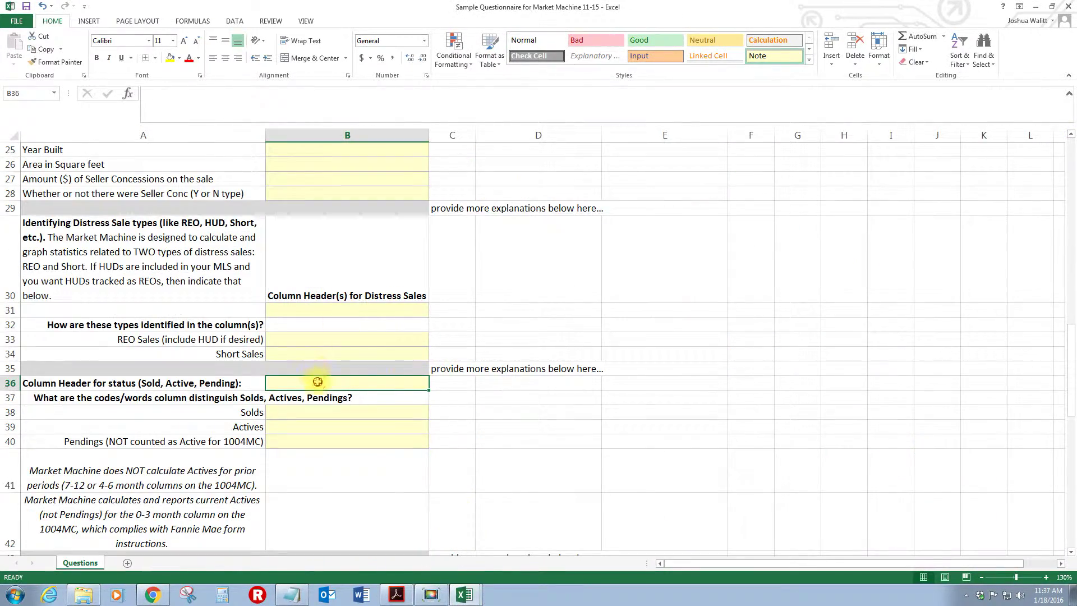
pyautogui.write('Property ')
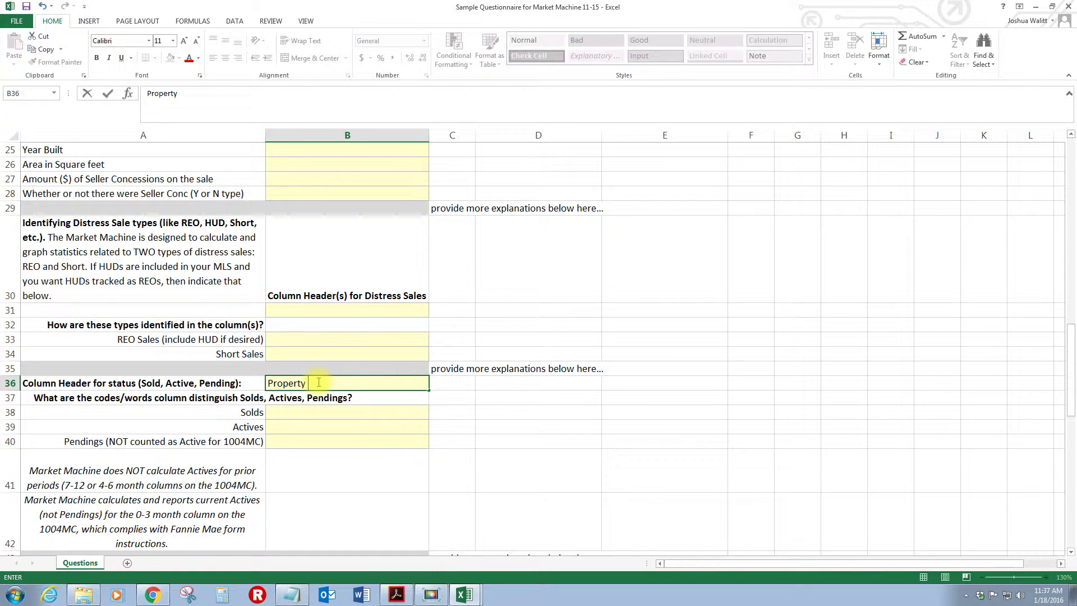
pyautogui.write('Status')
pyautogui.press('Return')
pyautogui.press('Return')
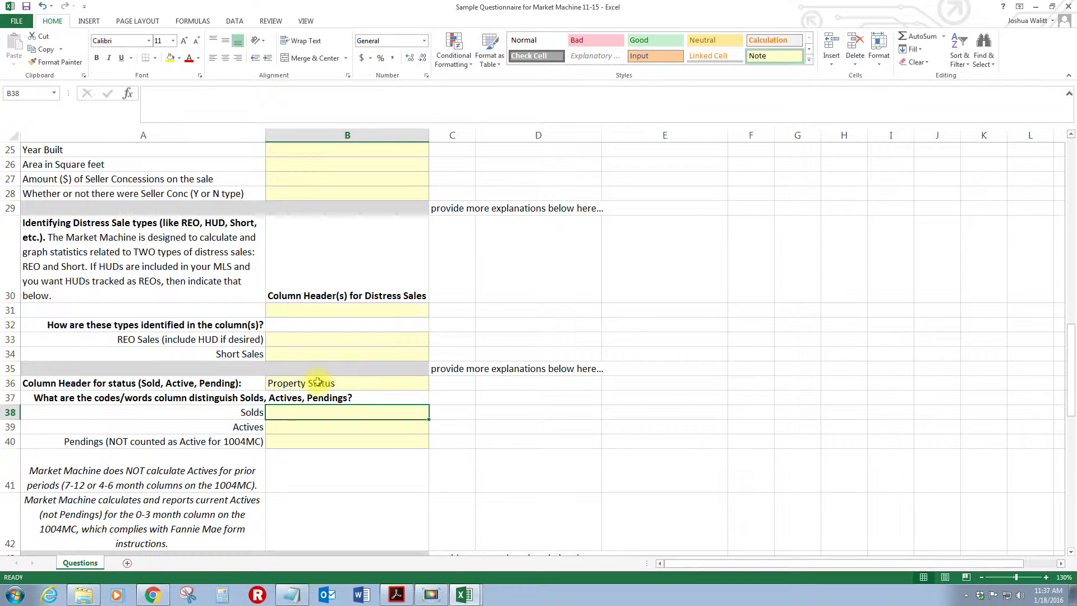
# Step: Enter the status codes in the questionnaire: S for Solds, A for Actives, and U M for Pendings
pyautogui.write('S')
pyautogui.press('Return')
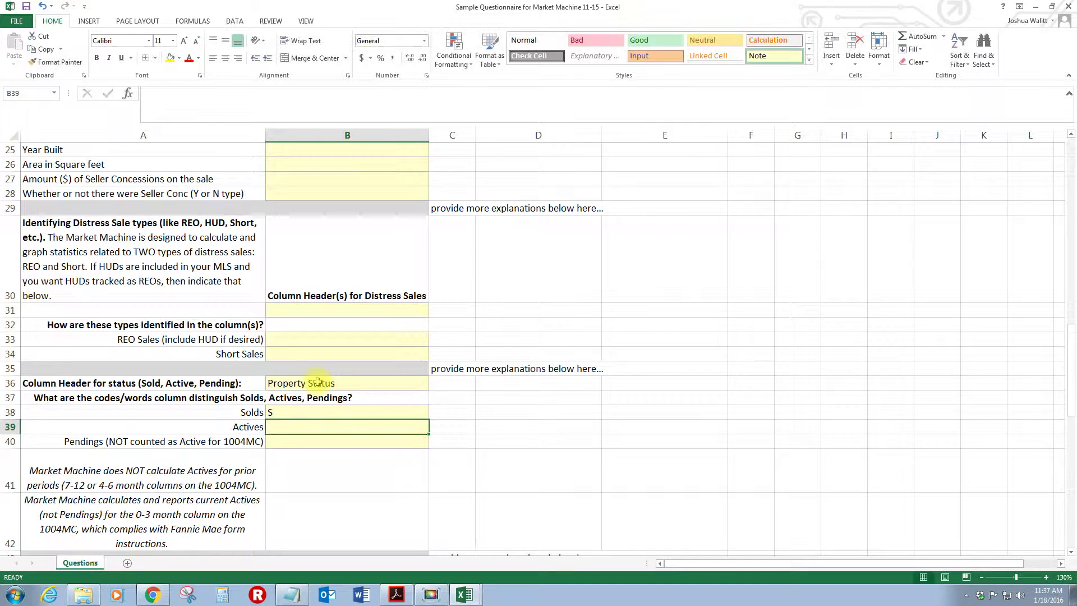
pyautogui.write('A')
pyautogui.press('Return')
pyautogui.write('U')
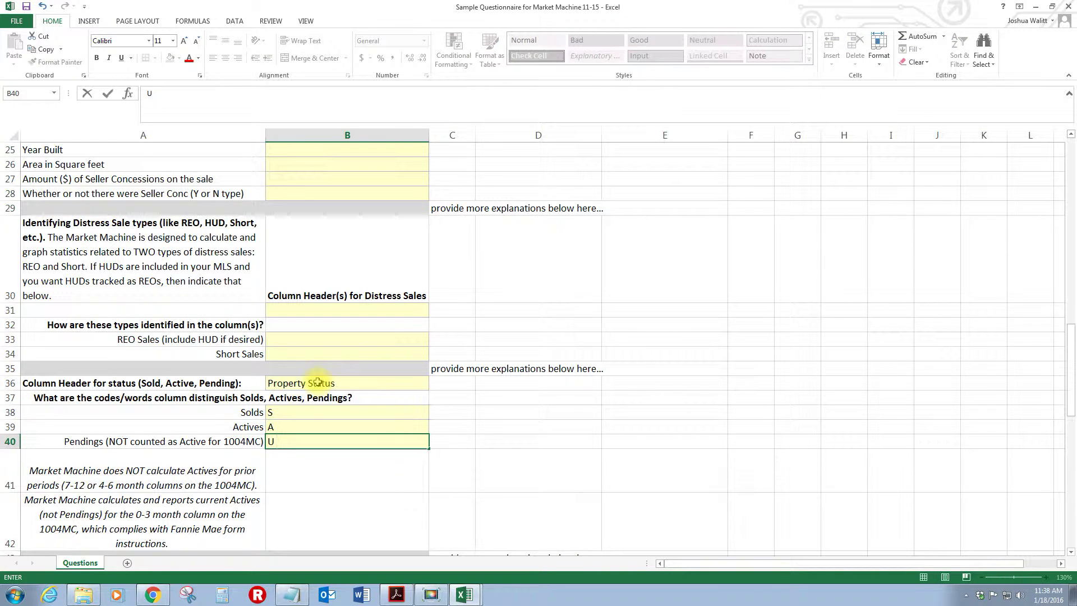
pyautogui.write(' M')
pyautogui.click(230, 419)
pyautogui.click(234, 432)
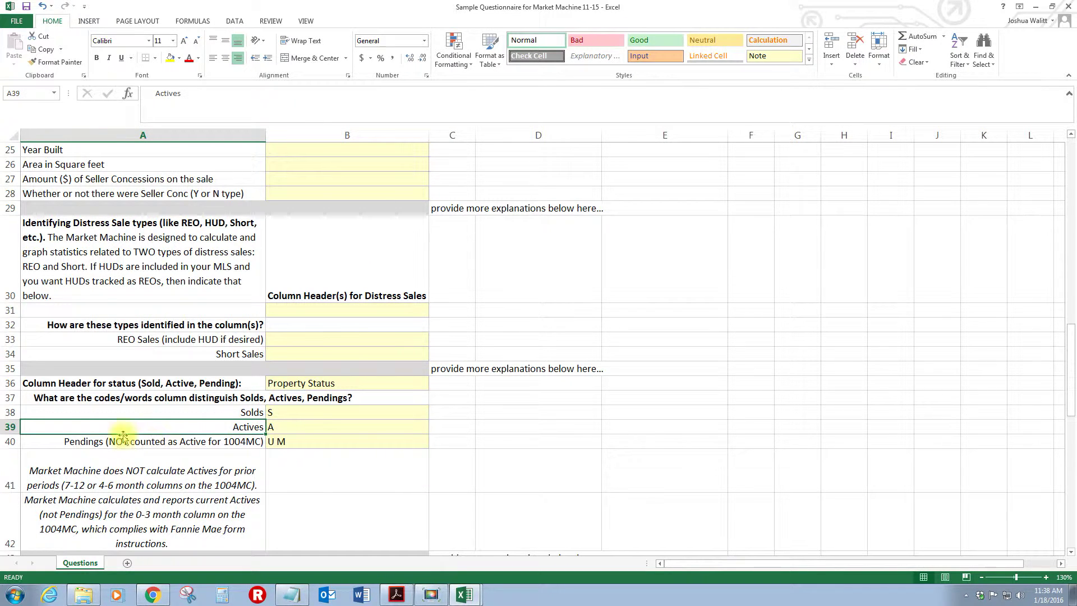
pyautogui.click(110, 443)
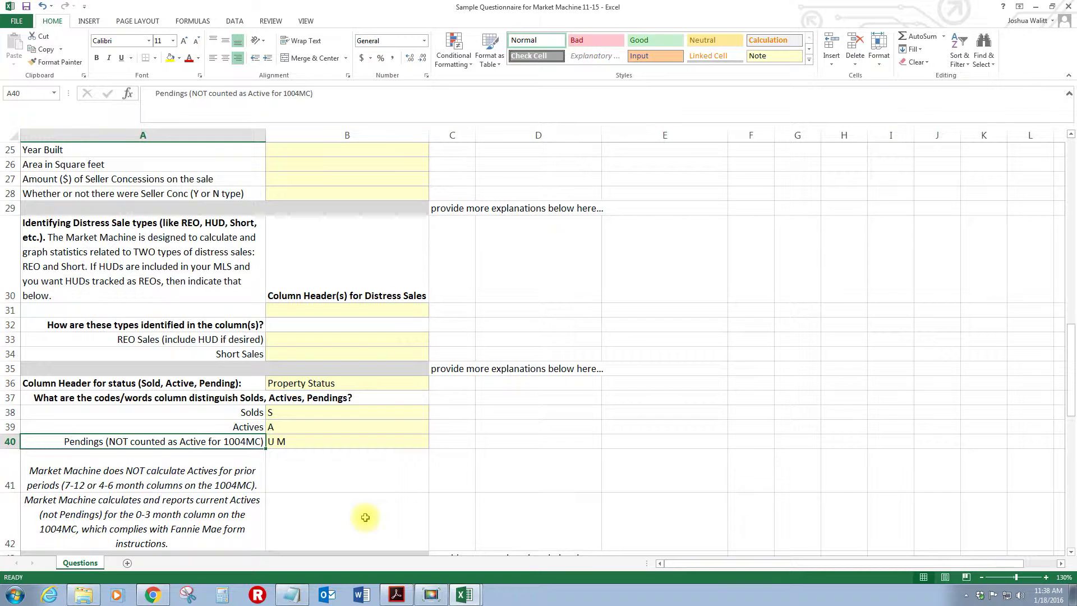
# Step: Review the remaining questionnaire sections: the two additional column headers to chart, the Acres and Garage Bays note, and the acknowledgement initials field
pyautogui.scroll(-5, 371, 513)
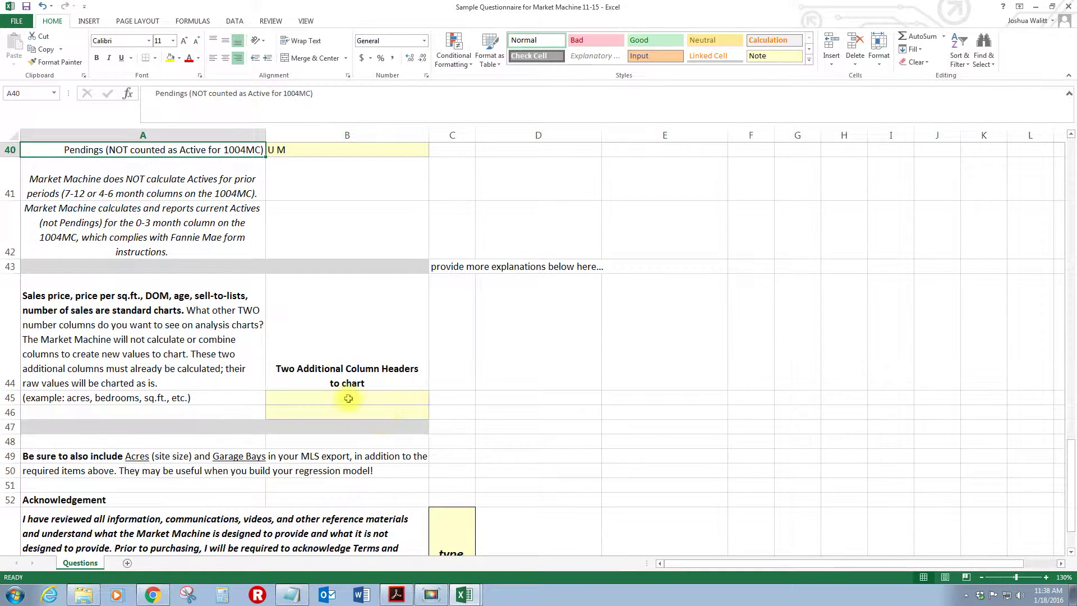
pyautogui.click(346, 397)
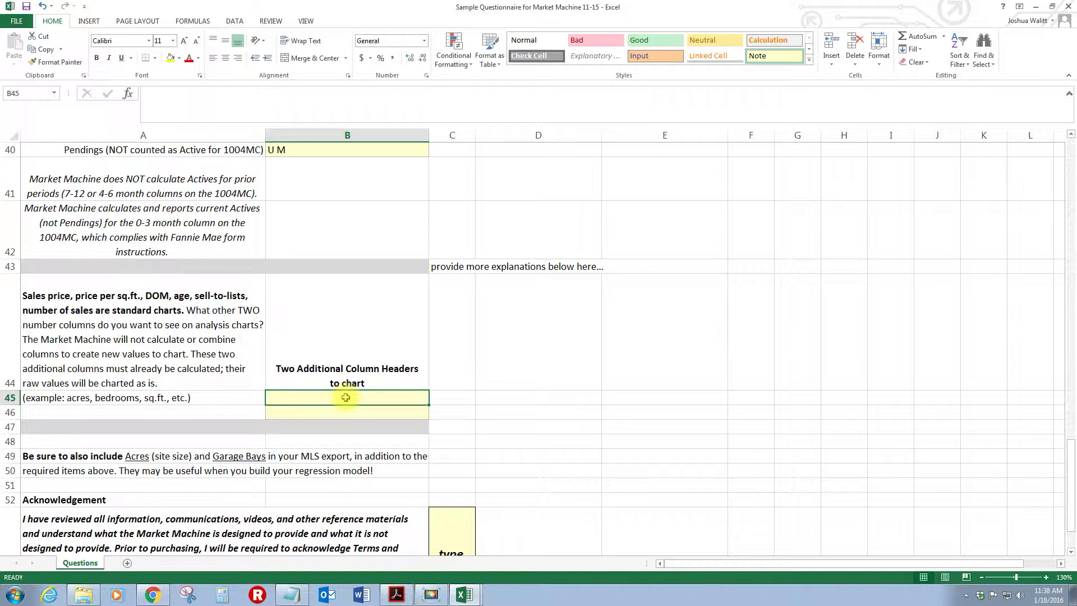
pyautogui.click(365, 413)
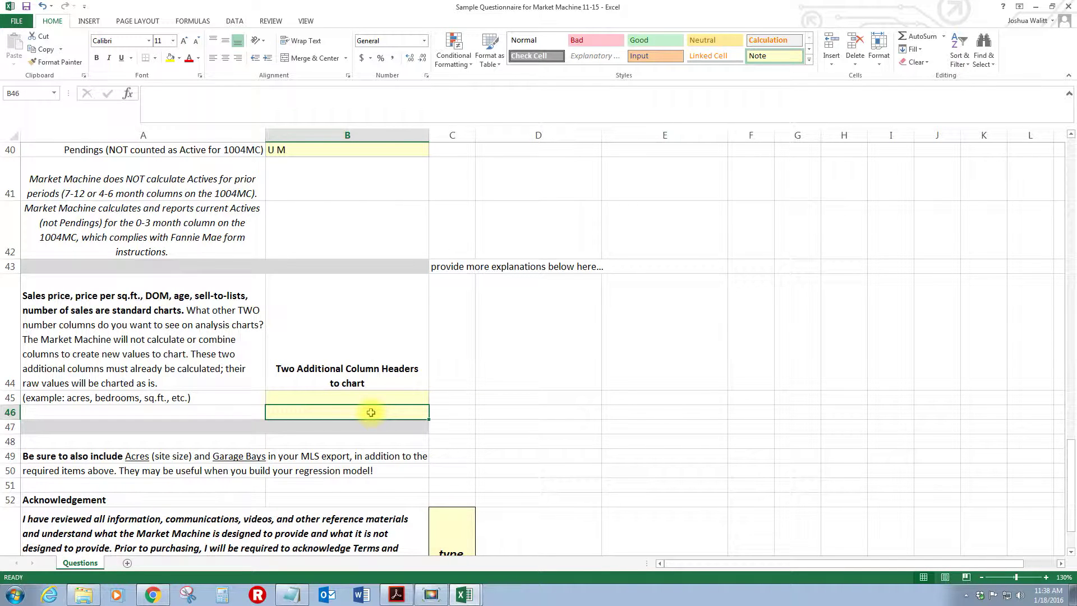
pyautogui.scroll(-1, 371, 412)
pyautogui.click(66, 340)
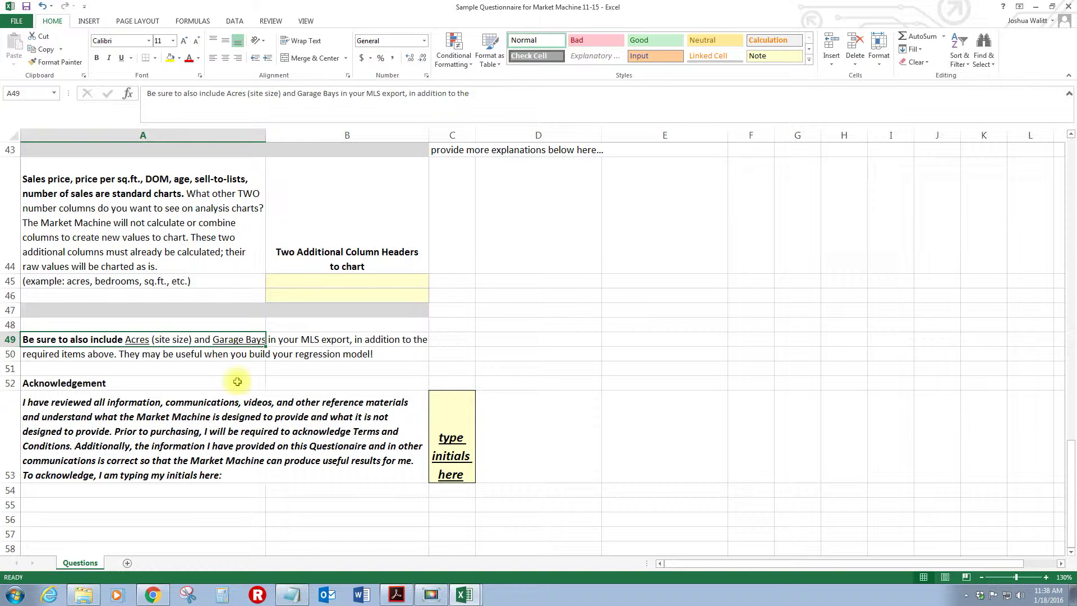
pyautogui.click(461, 449)
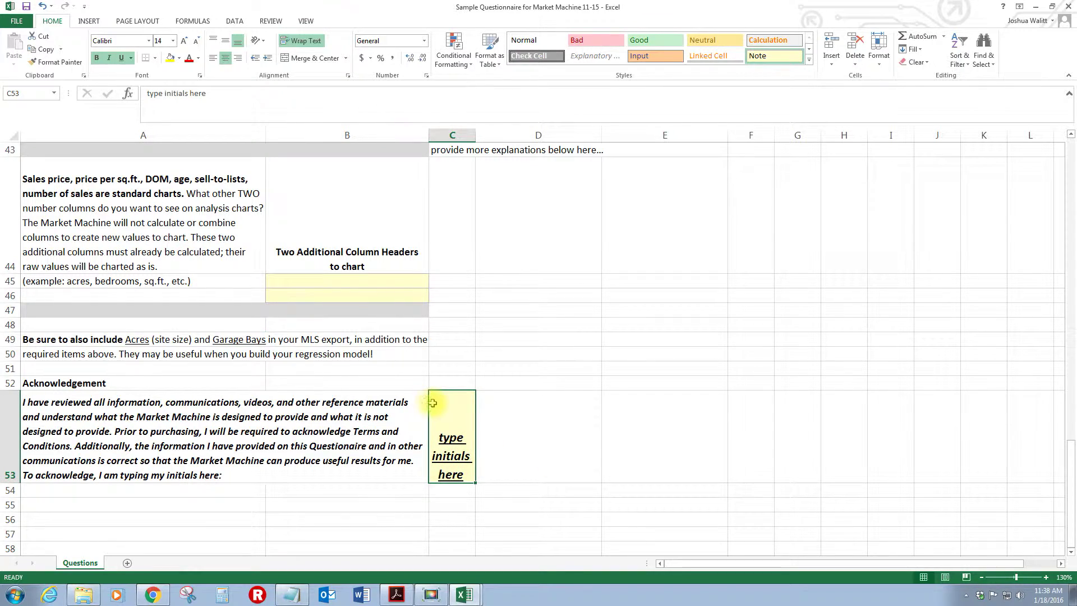
pyautogui.scroll(4, 444, 394)
pyautogui.scroll(10, 444, 394)
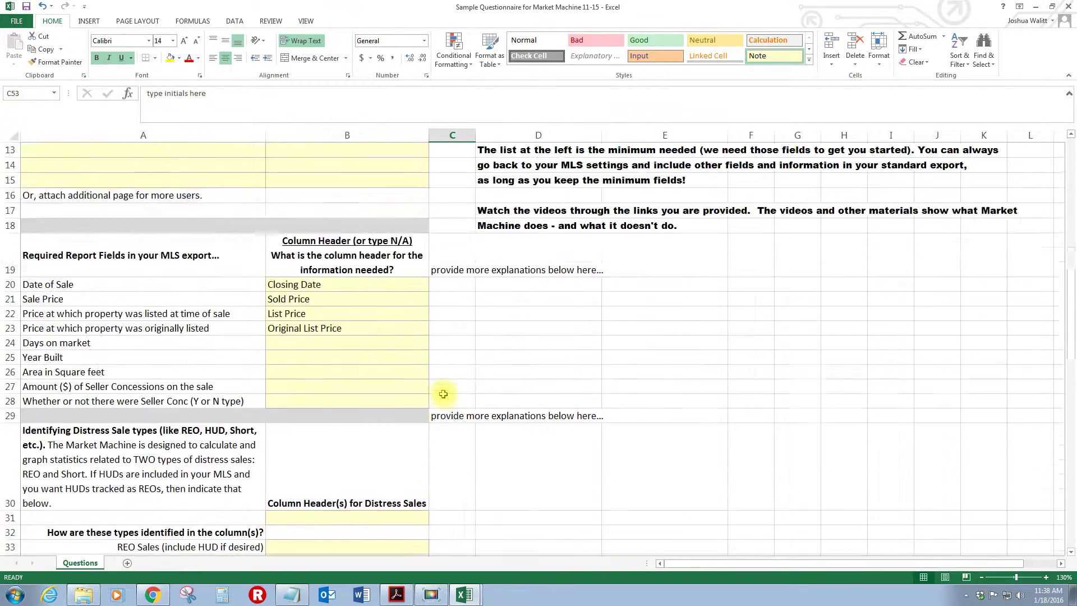